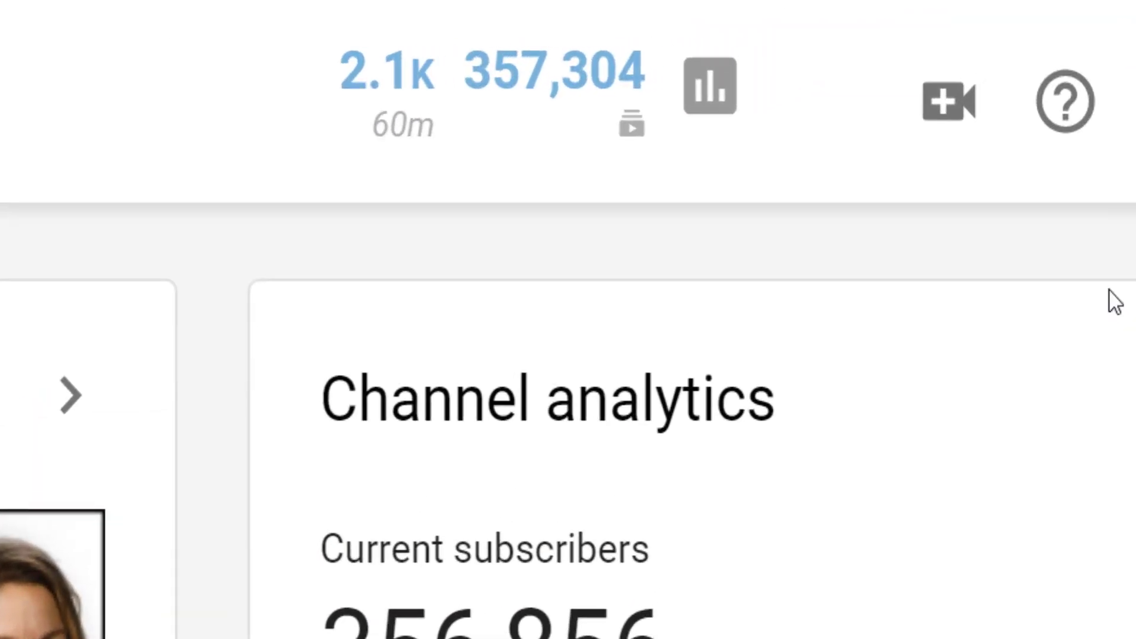
- Start a new video upload with the beta uploader and open its file selection
left_click(1052, 24)
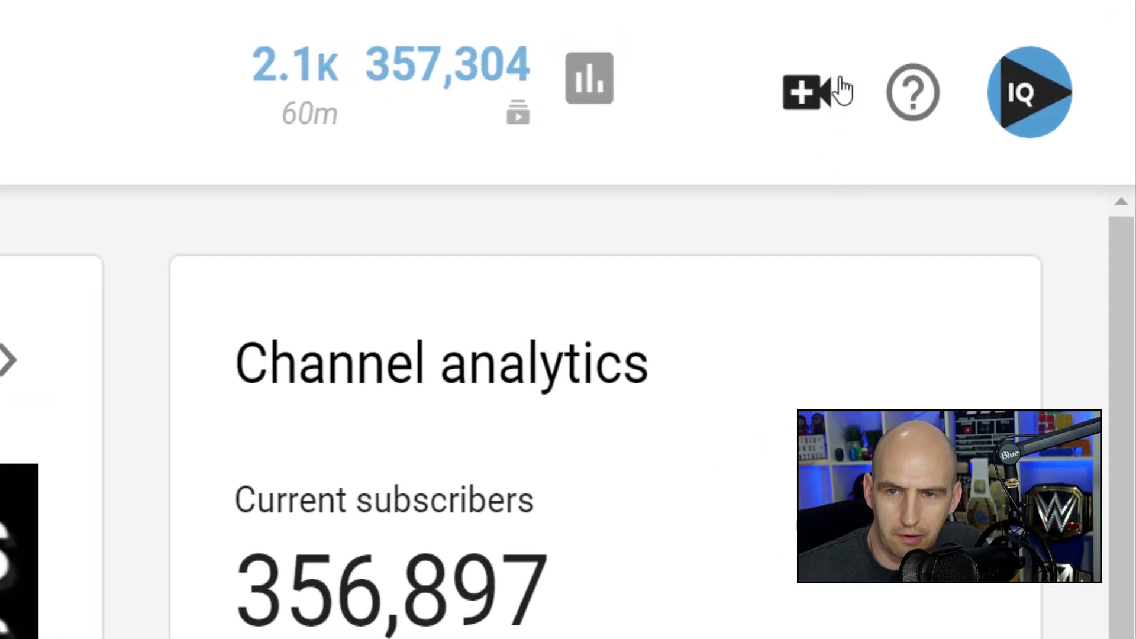
left_click(826, 98)
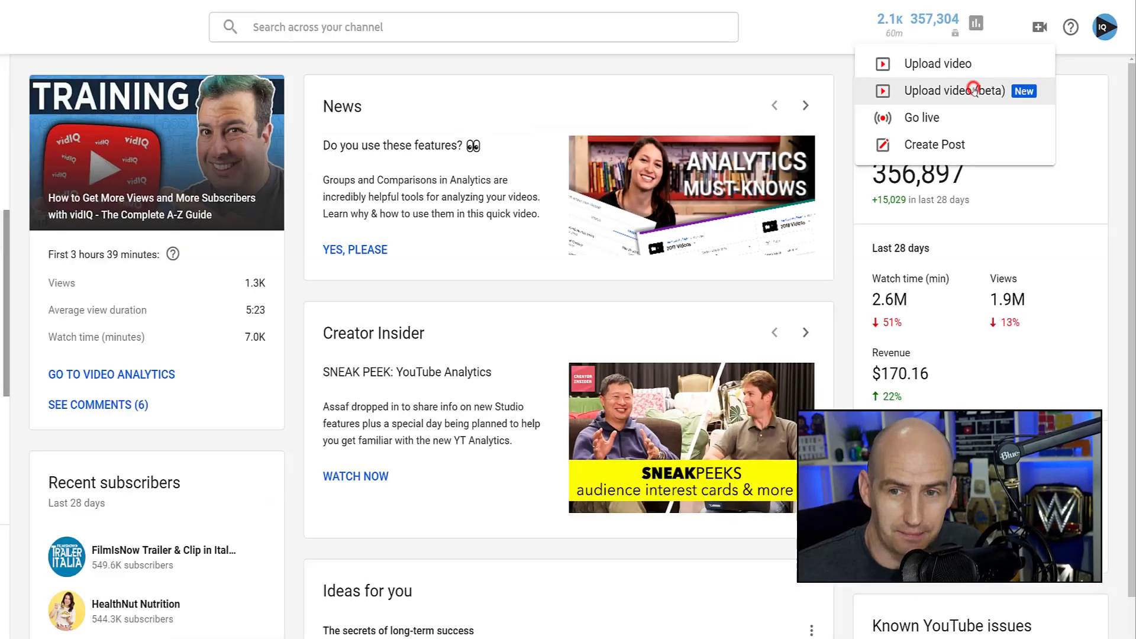
left_click(583, 310)
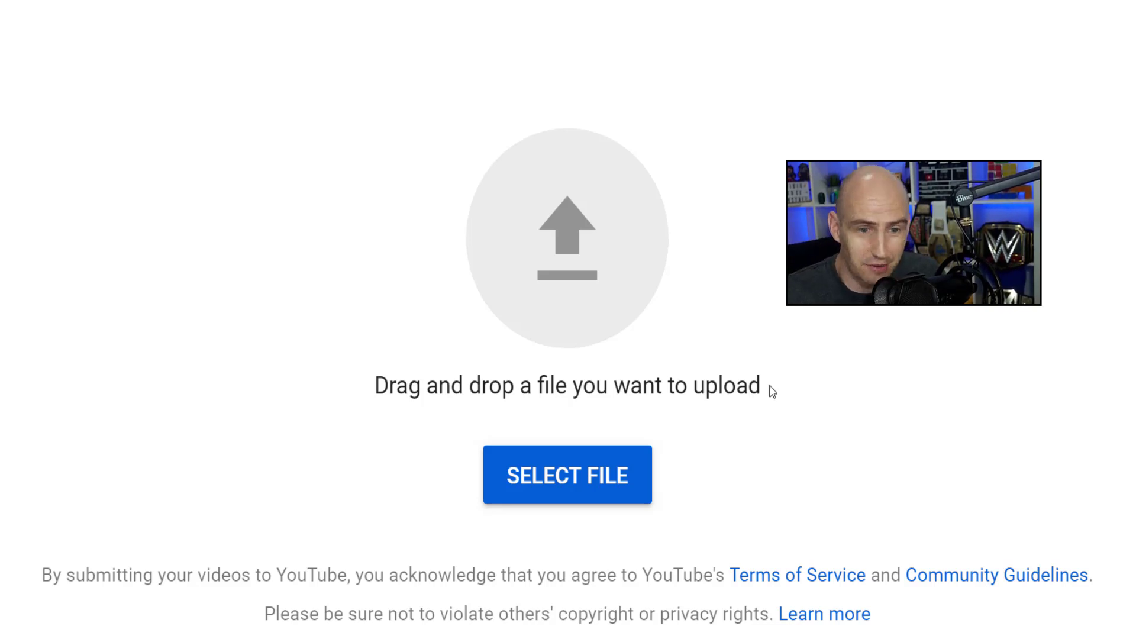
left_click(570, 474)
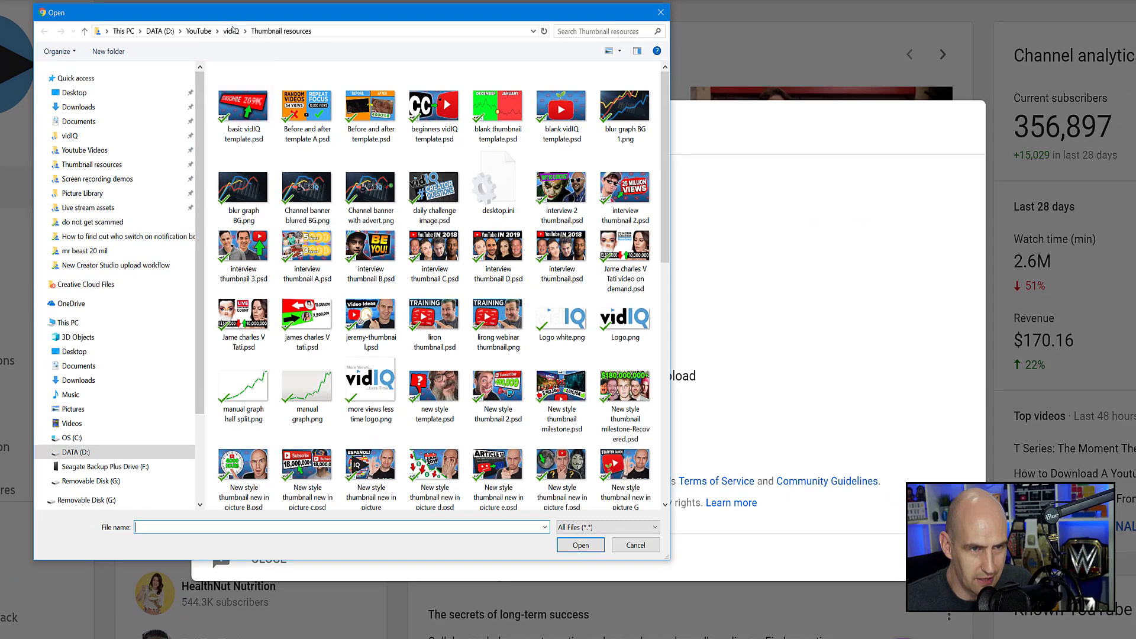
- Choose "dont get scammed.mp4" from the vidIQ > YouTube beginner series > do not get scammed folder for upload
left_click(230, 32)
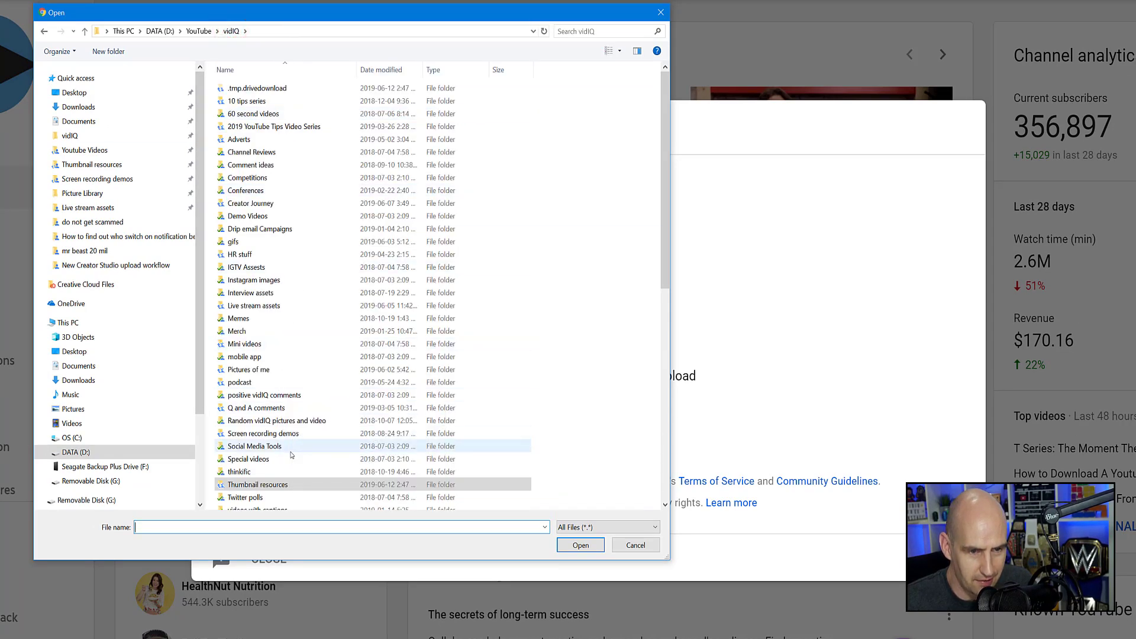
scroll(292, 456, "down", 3)
scroll(292, 456, "down", 3)
double_click(289, 362)
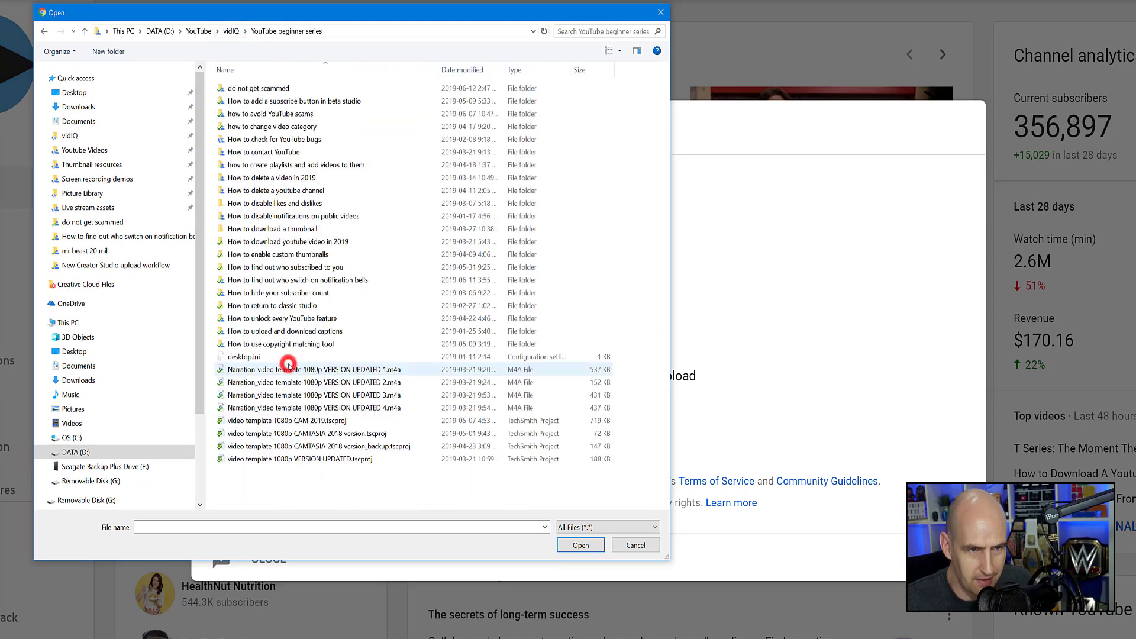
left_click(285, 89)
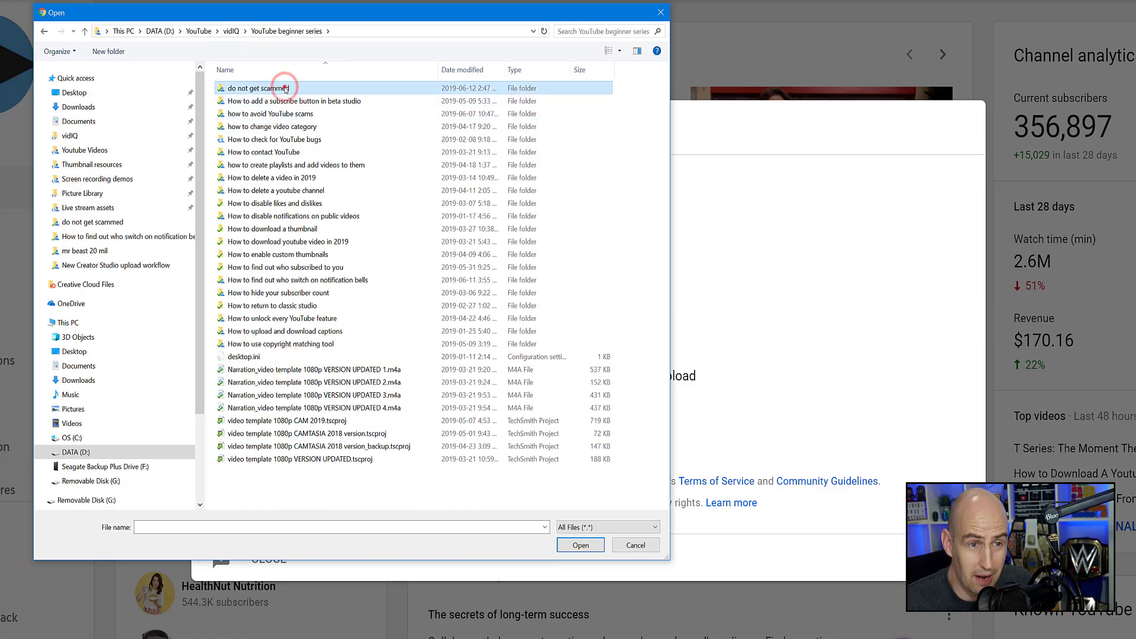
double_click(285, 89)
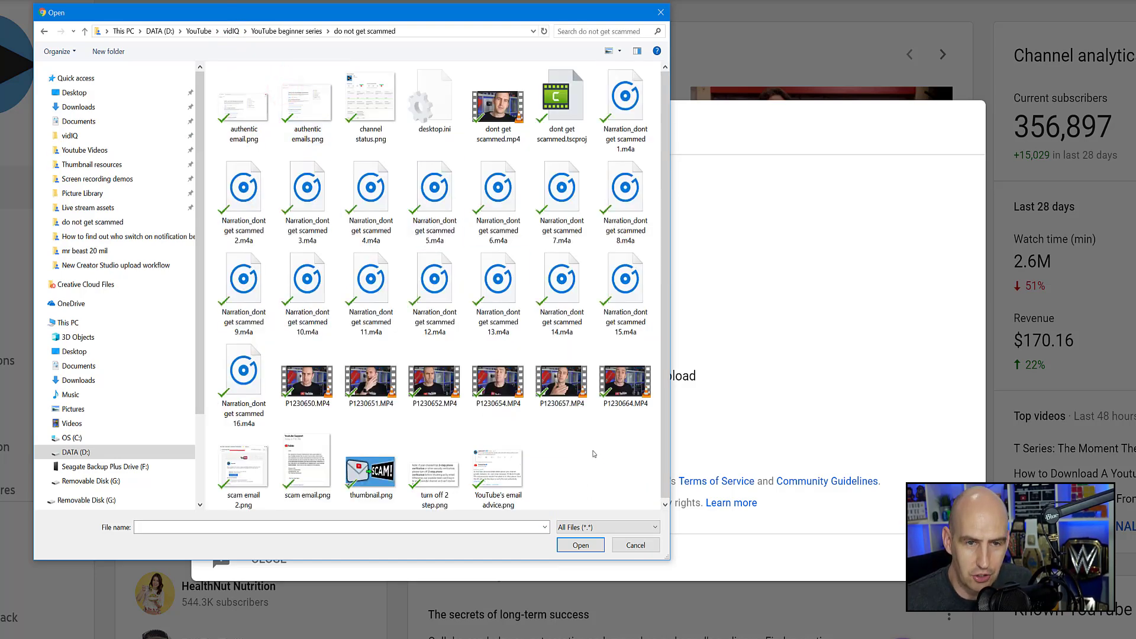
double_click(508, 116)
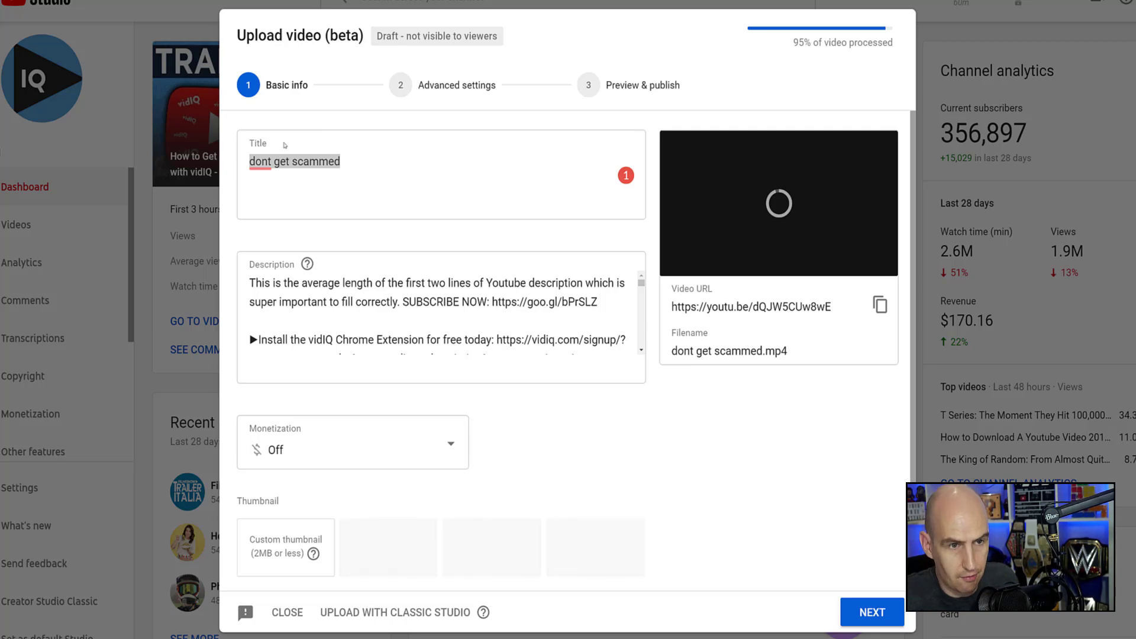
- Replace the video title with "Don't Fall for this YouTube Email Phishing Scam!" and dismiss the Grammarly disable prompt
left_click(357, 185)
left_click_drag(354, 162, 245, 156)
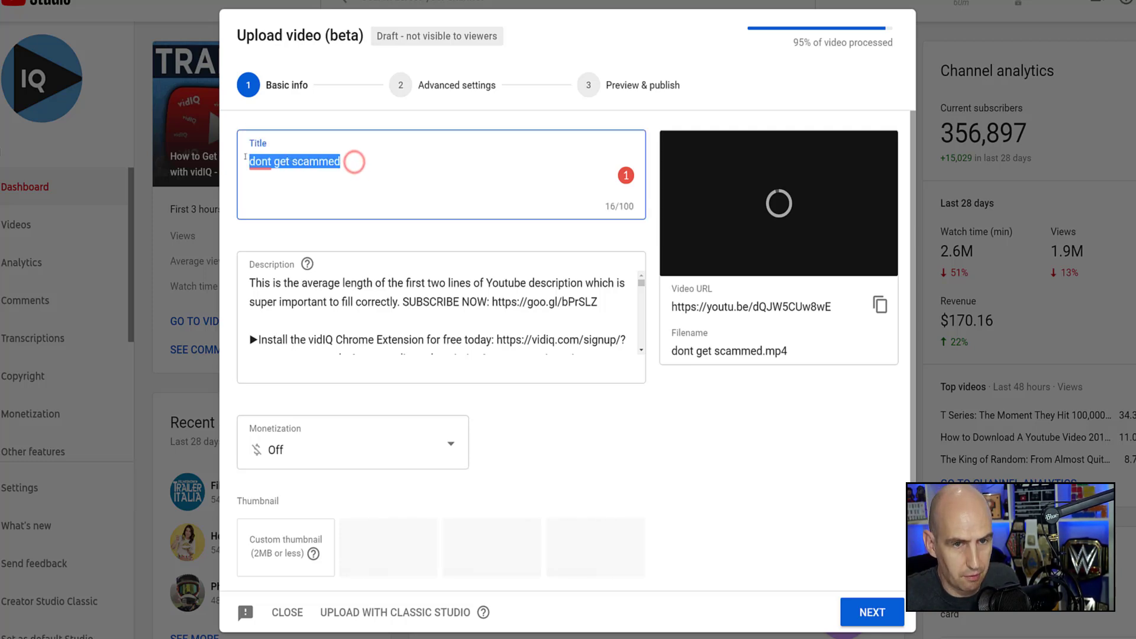
type("Don't Fall for this YouTube Email Phishing Scam!")
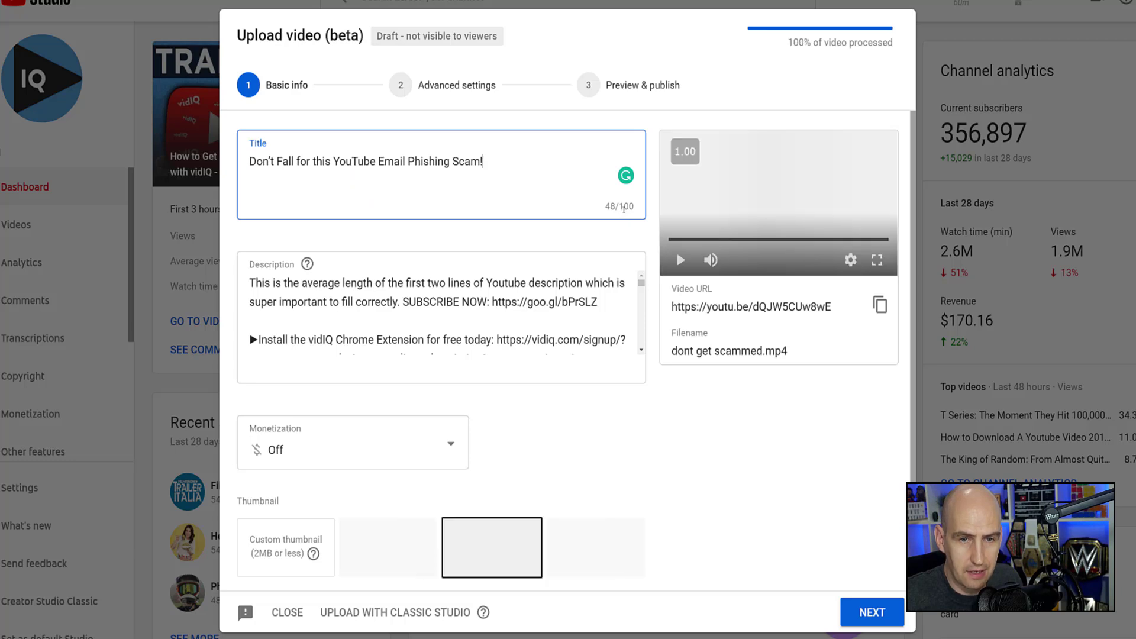
left_click(601, 177)
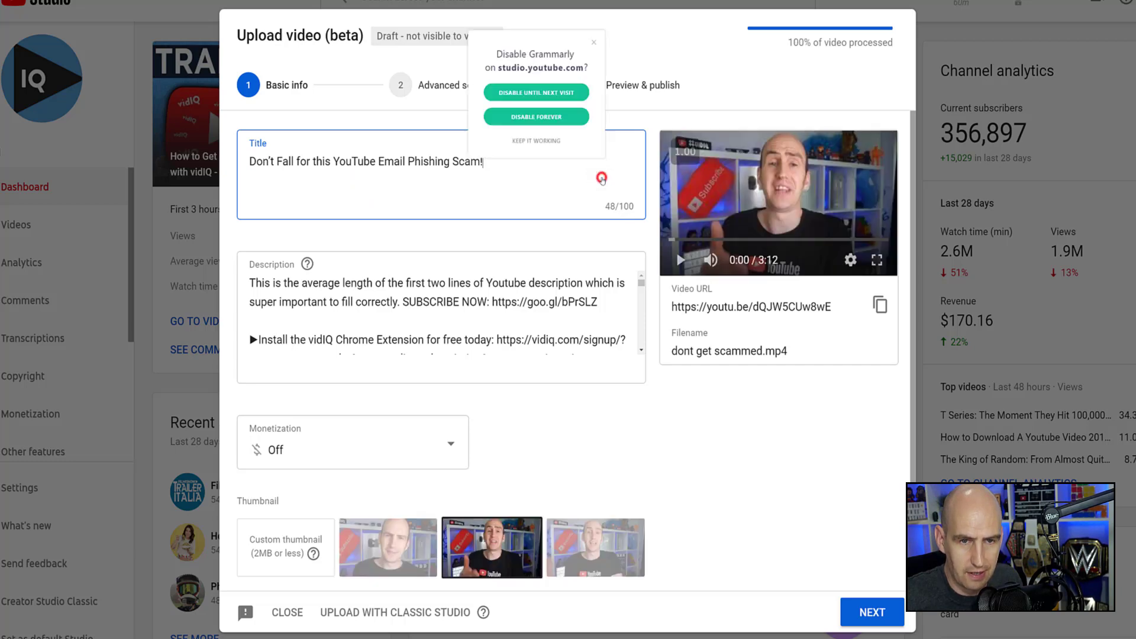
left_click(616, 20)
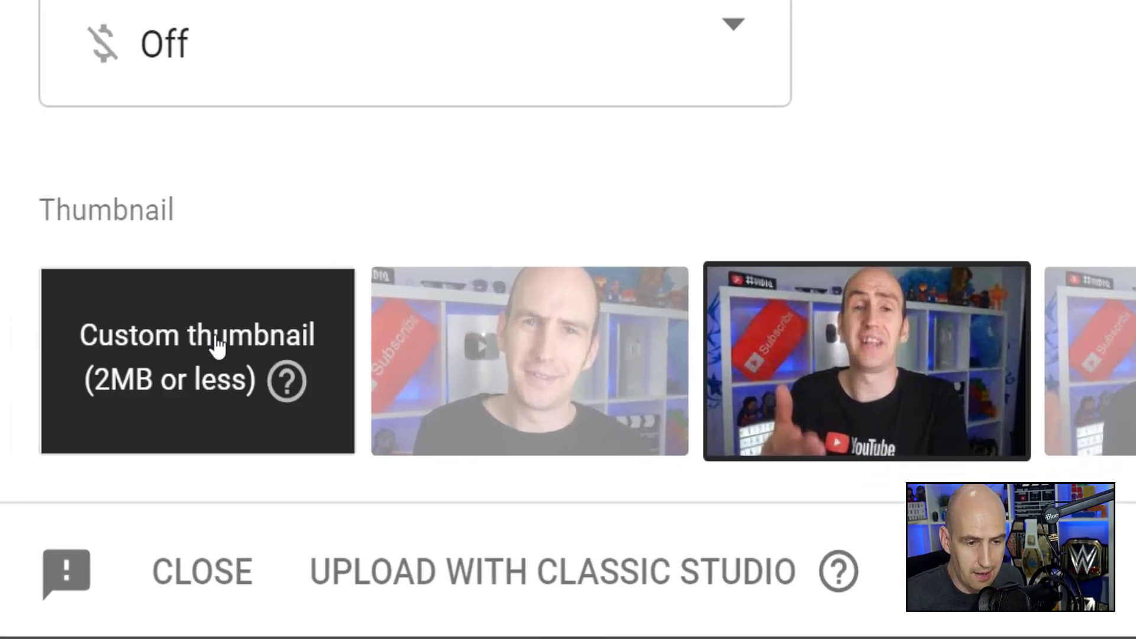
- Upload the "SCAM!" envelope image as the video's custom thumbnail and briefly check its edit and download options
left_click(212, 330)
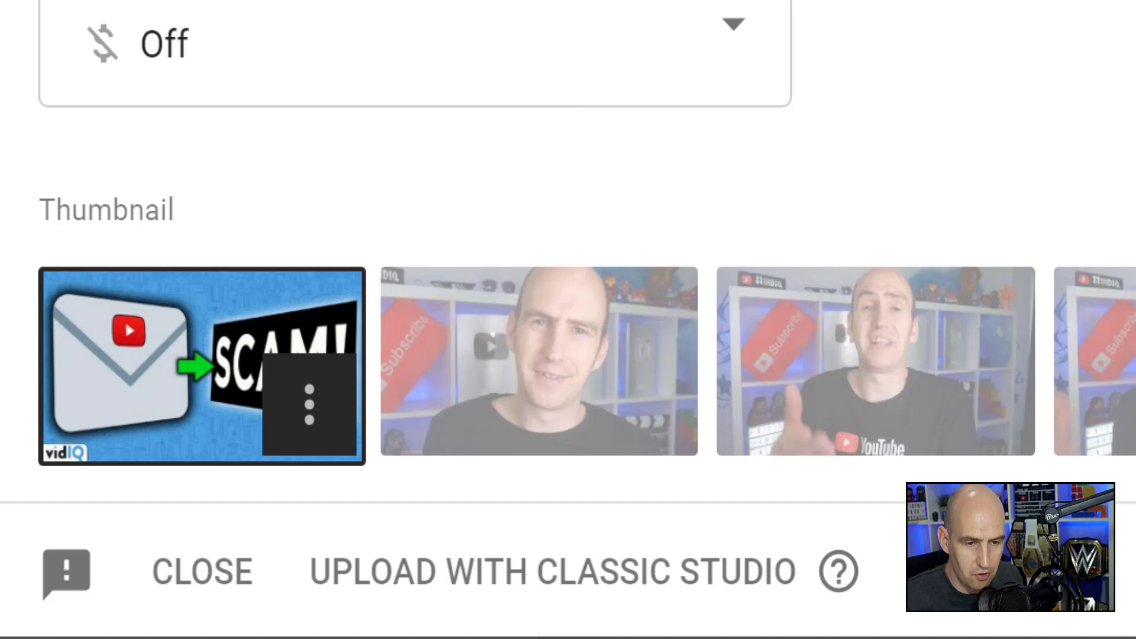
left_click(288, 404)
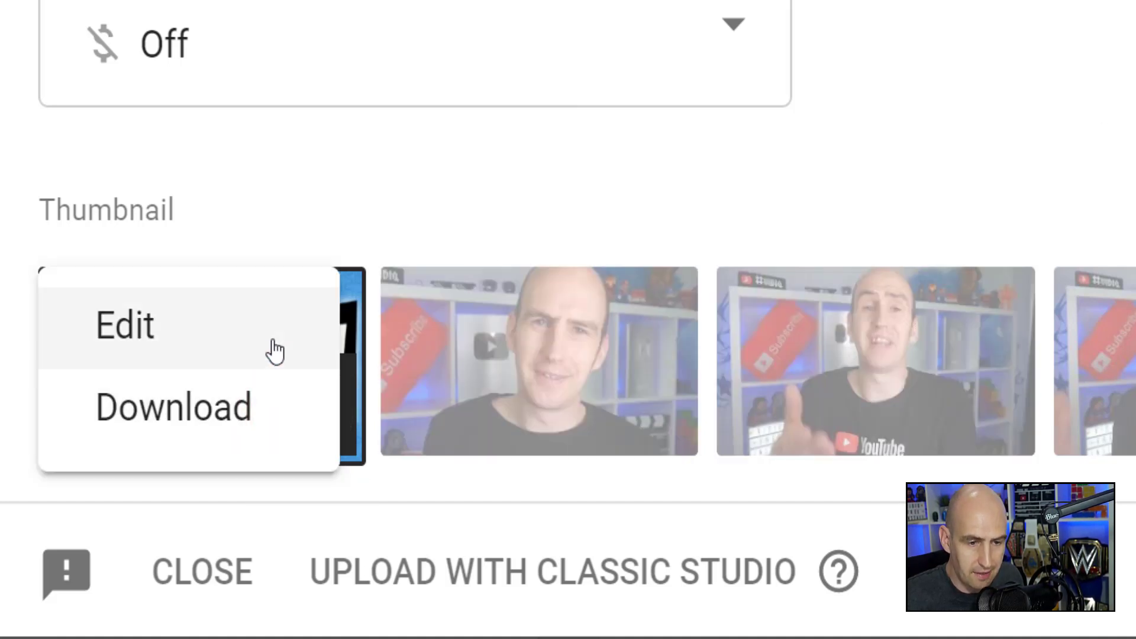
key("Escape")
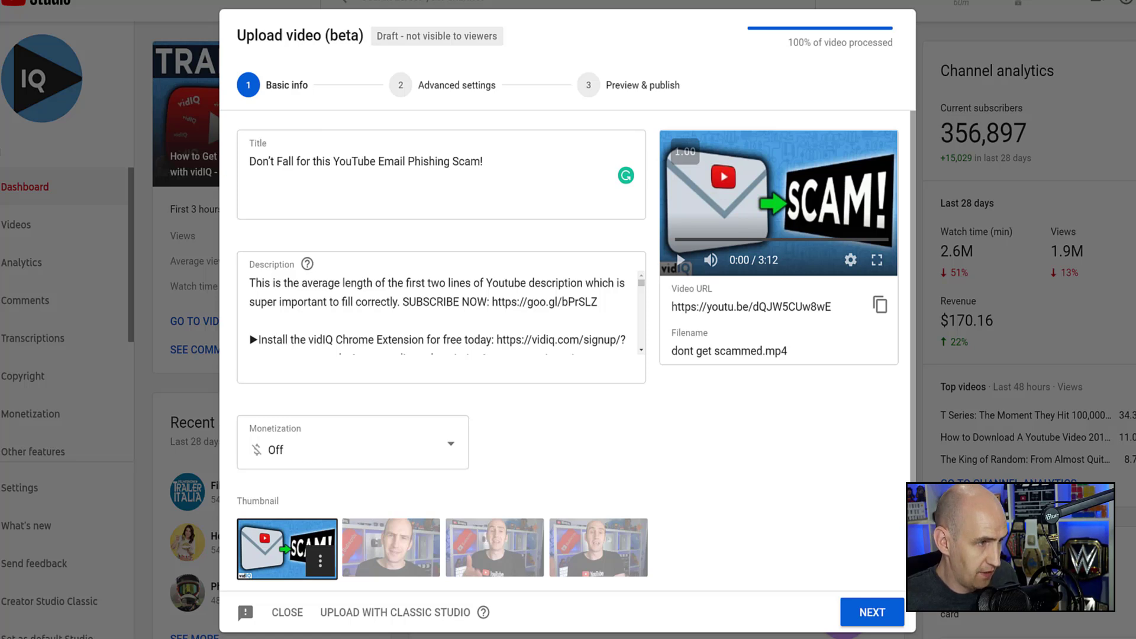
- Replace the description's placeholder opening with the paragraph beginning "A spat of new YouTube emails have surfaced" and review the remaining default text
left_click(642, 377)
type("A spat of new YouTube emails have surfaced and while they may look genuine, they are far from it. In this video we take a look at typical examples of YouTube phishing email scams, what to do, what not to do and what information YouTube has on the subject.")
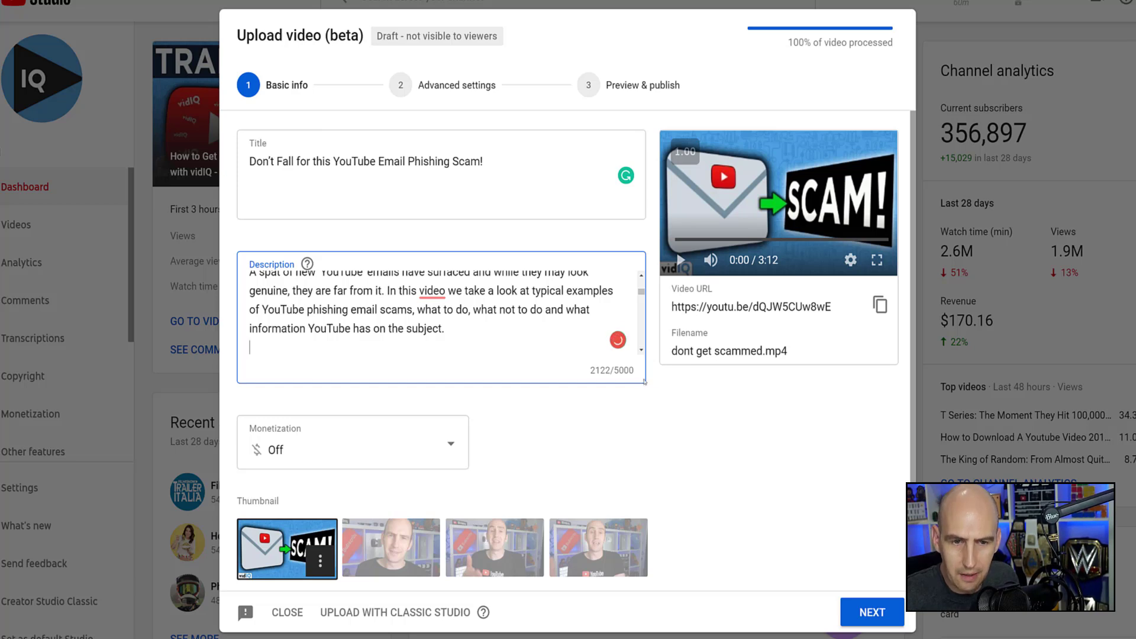
left_click(643, 352)
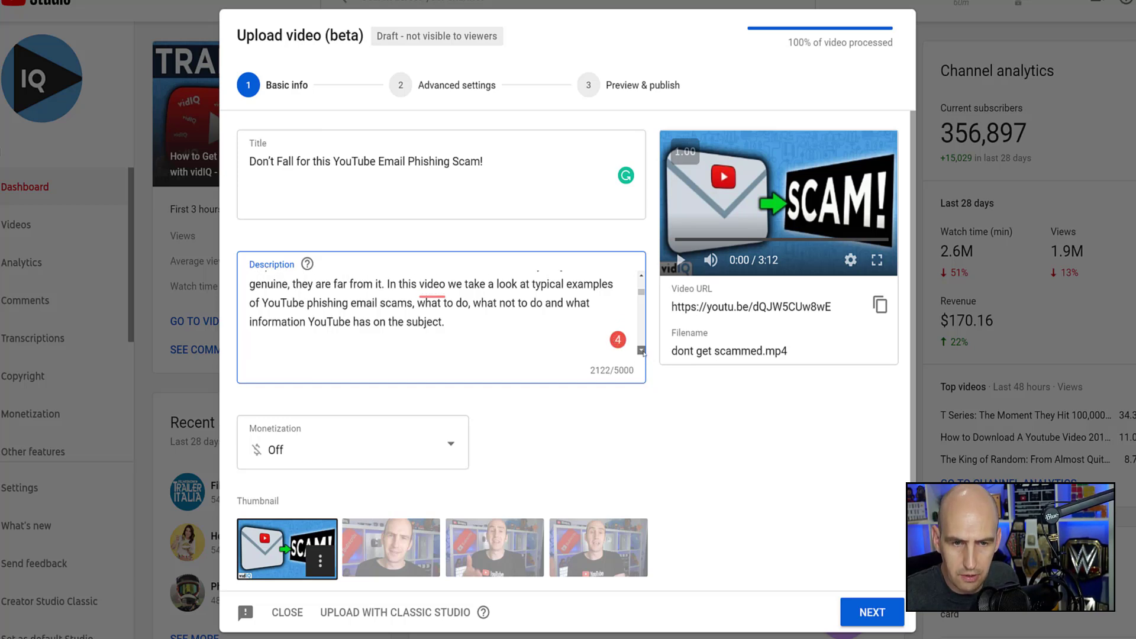
scroll(642, 353, "down", 5)
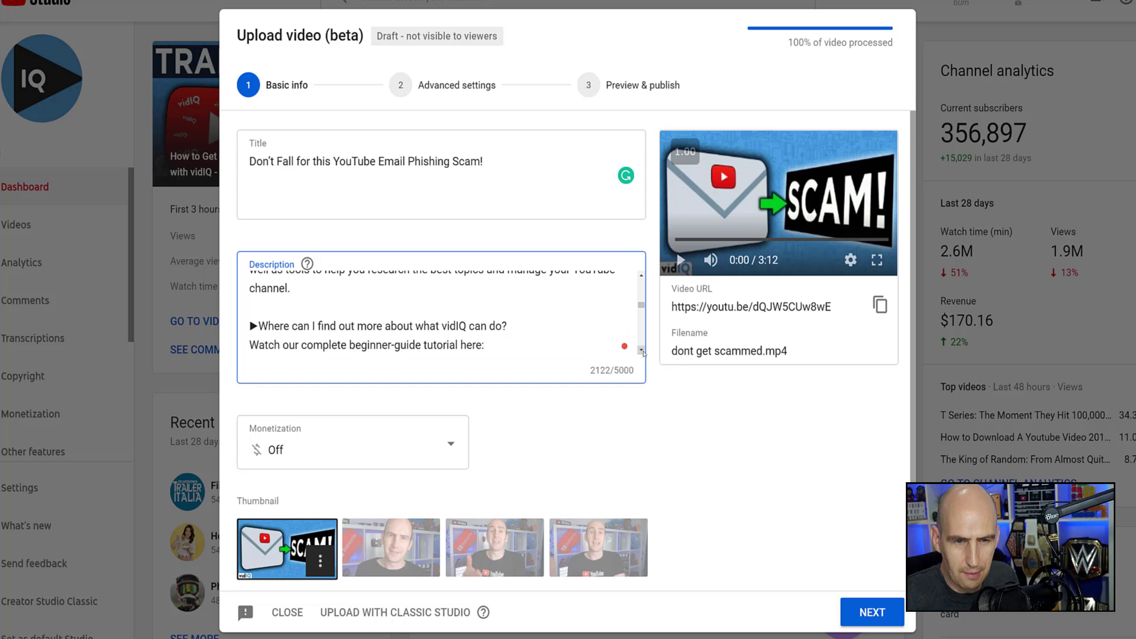
scroll(642, 353, "down", 10)
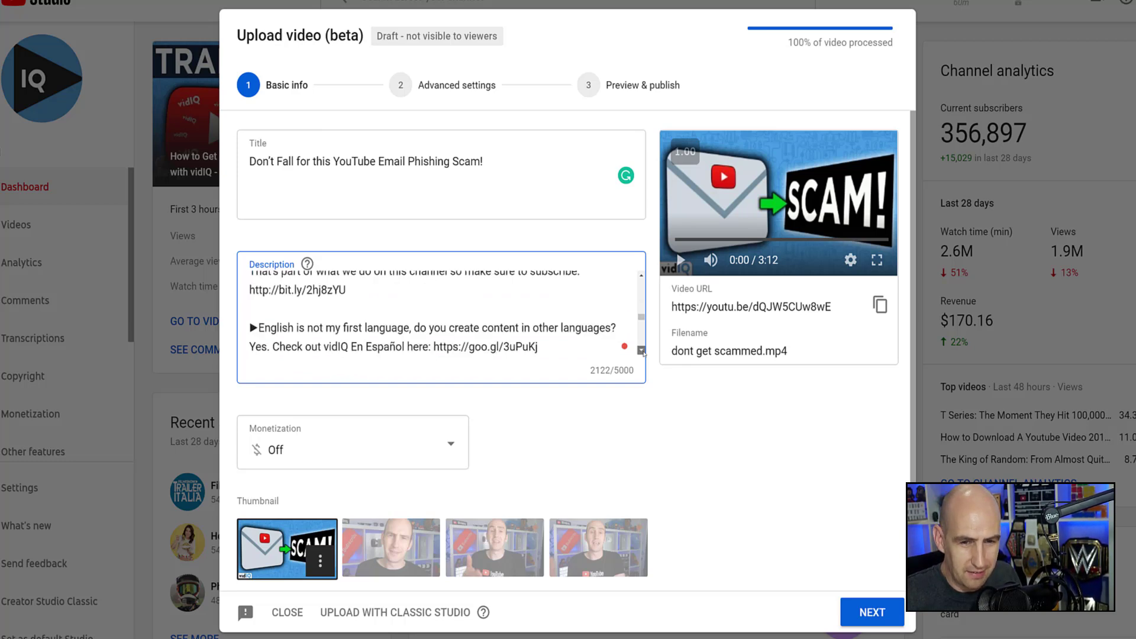
scroll(644, 353, "down", 8)
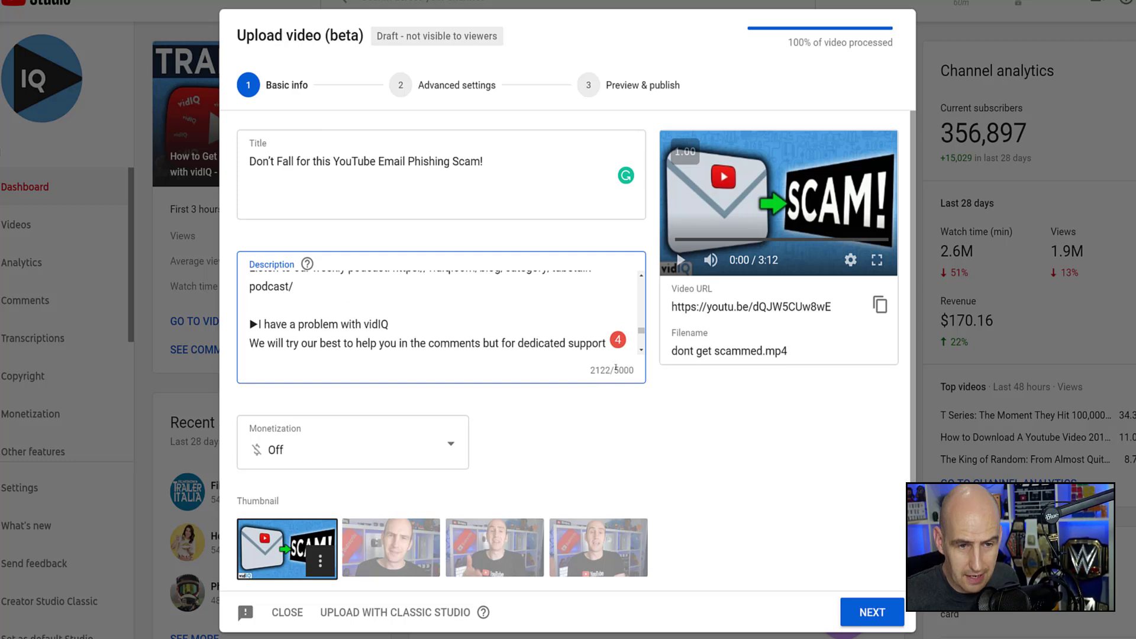
scroll(490, 443, "down", 1)
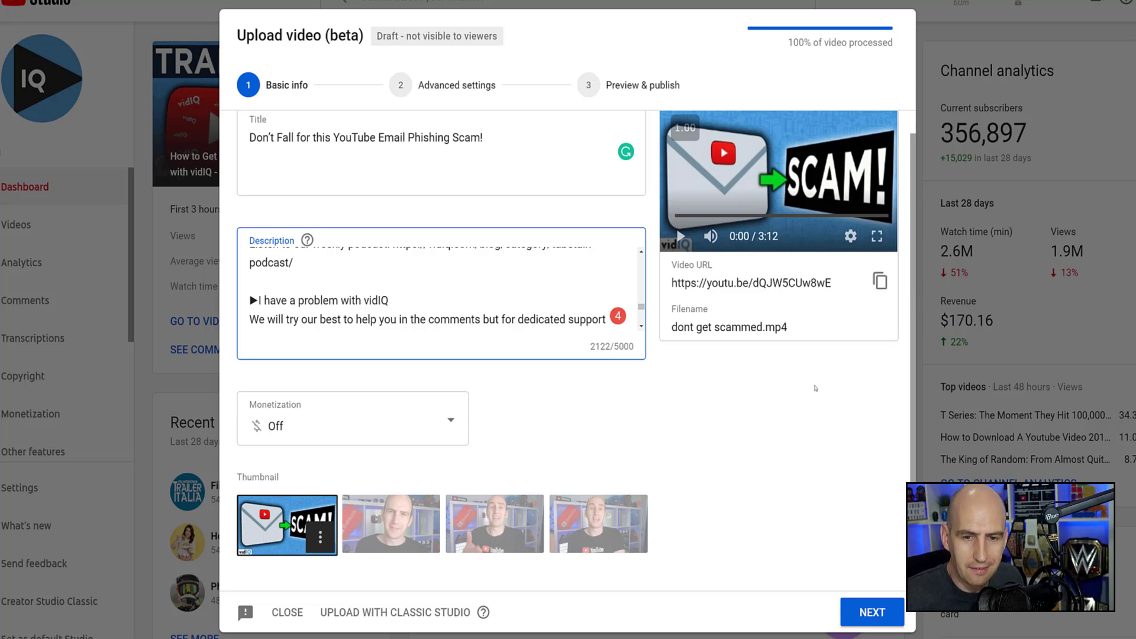
left_click(586, 421)
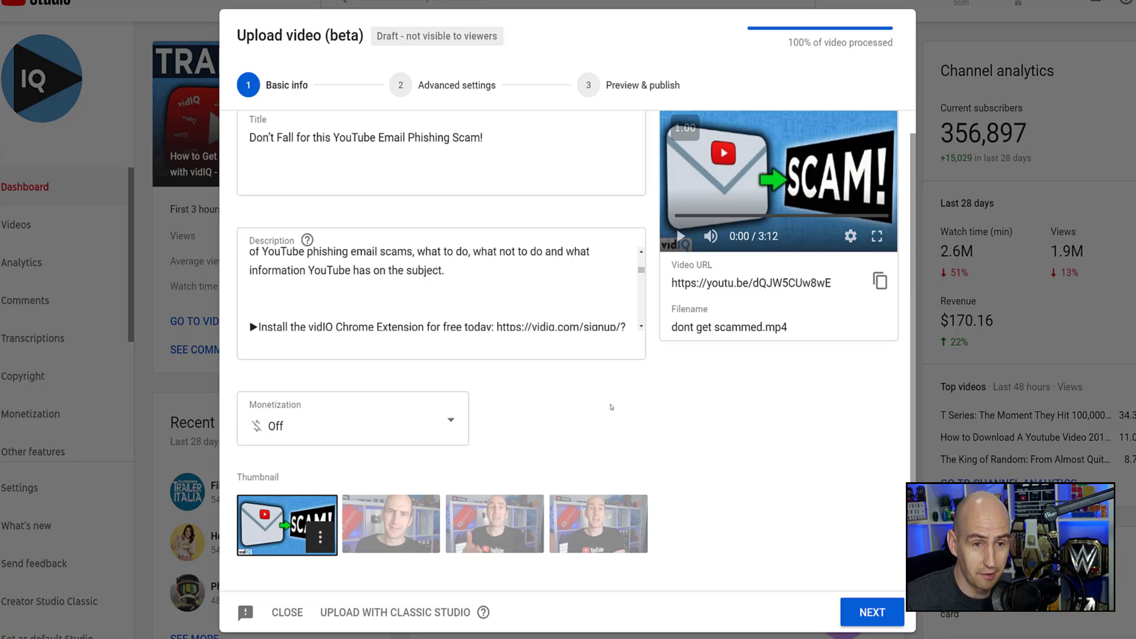
- Continue to the advanced settings and look through the playlists available for the video
left_click(863, 618)
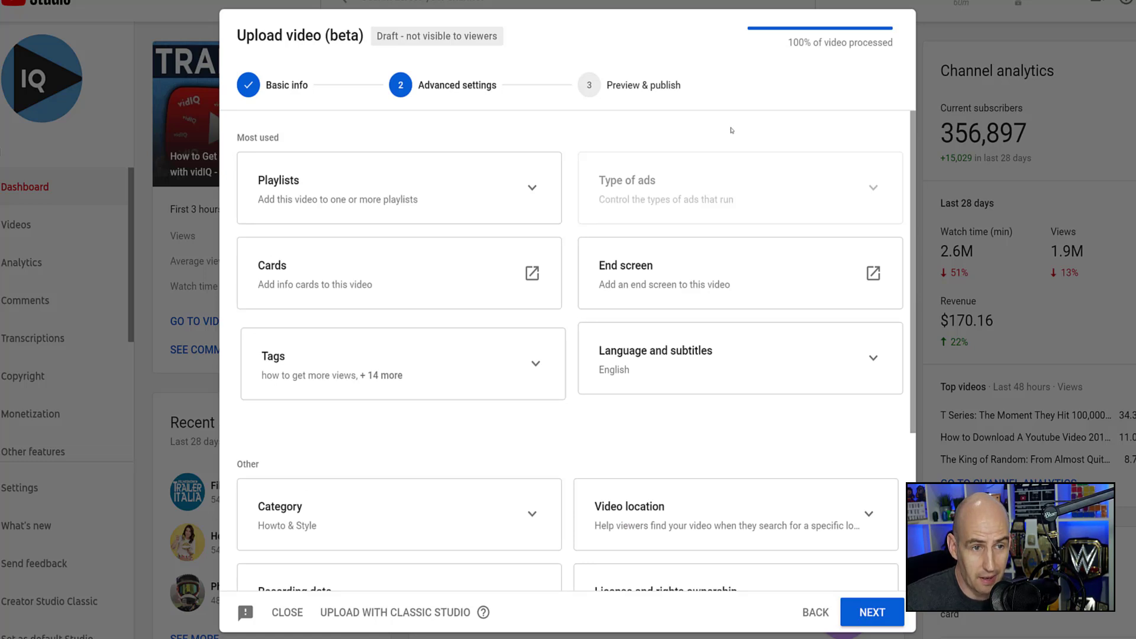
left_click(527, 183)
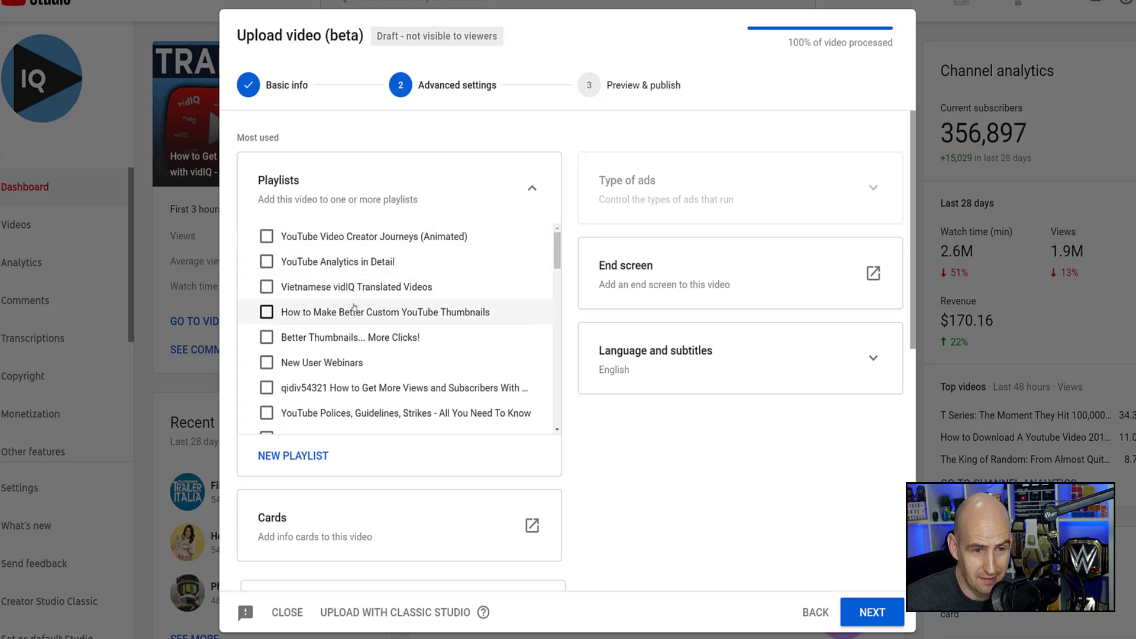
scroll(428, 359, "down", 10)
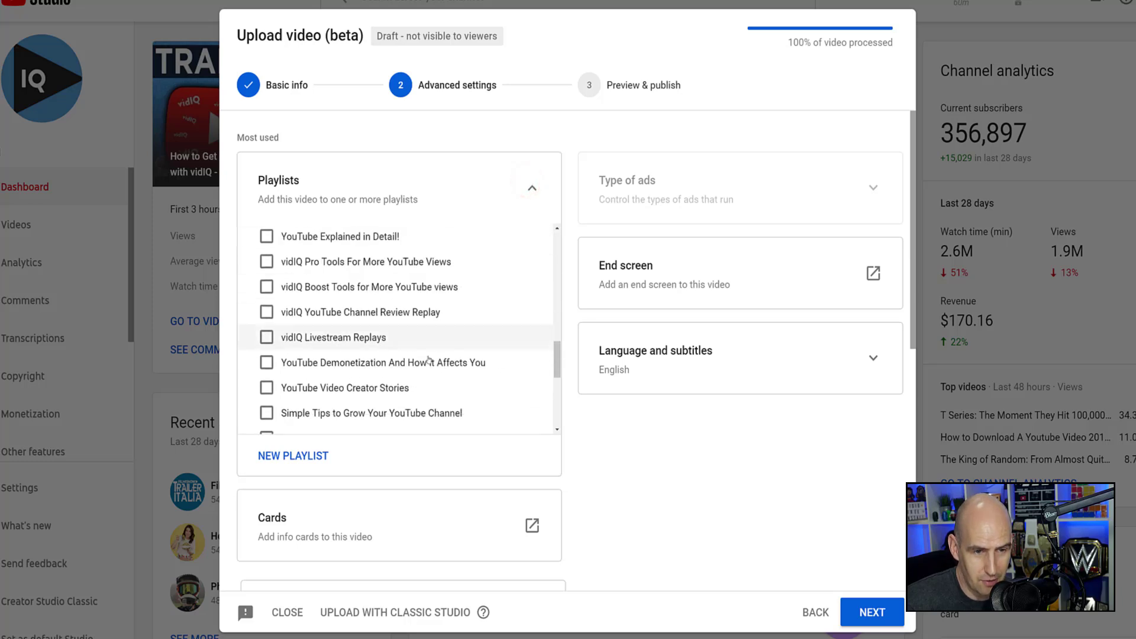
scroll(429, 359, "down", 10)
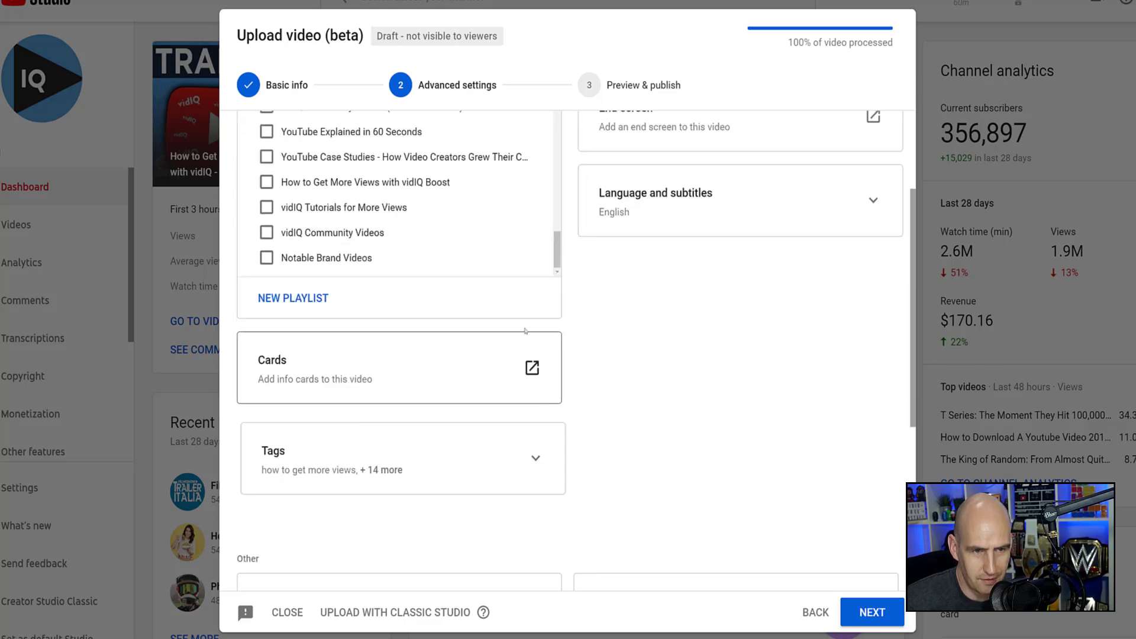
scroll(525, 330, "up", 5)
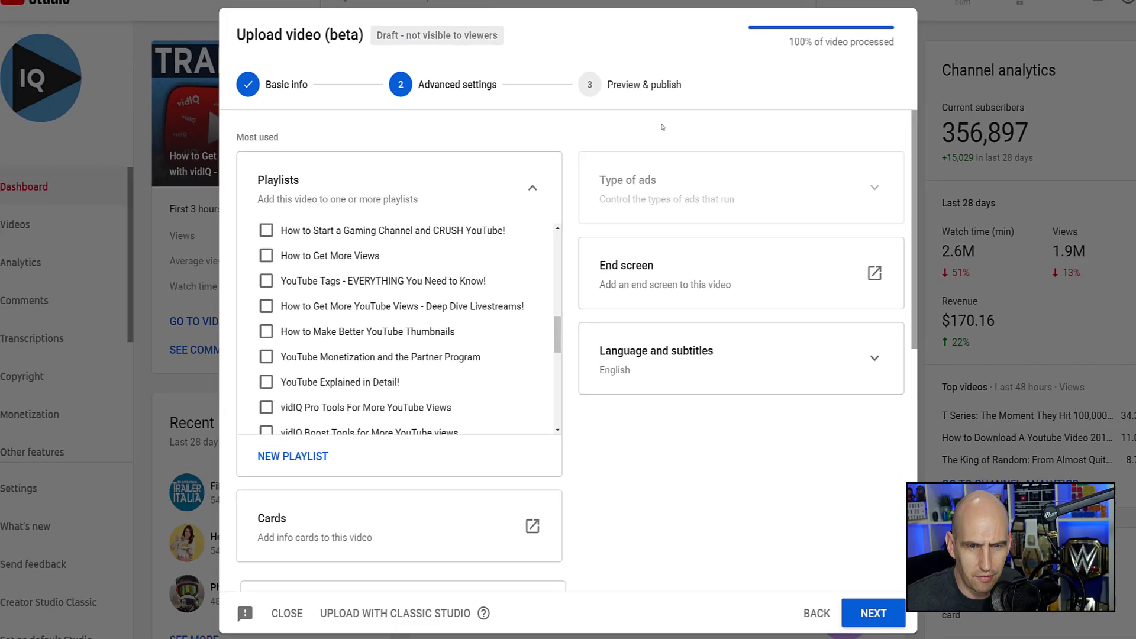
left_click(662, 125)
left_click(532, 186)
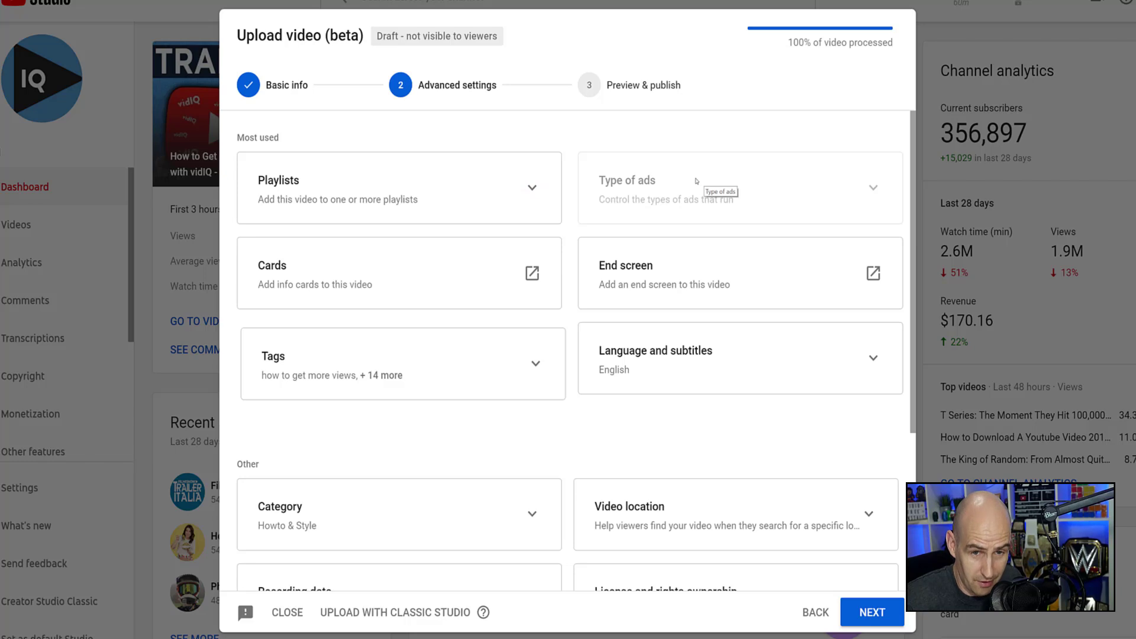
- Review the video's language, caption certification and subtitle settings, then collapse the section
left_click(871, 366)
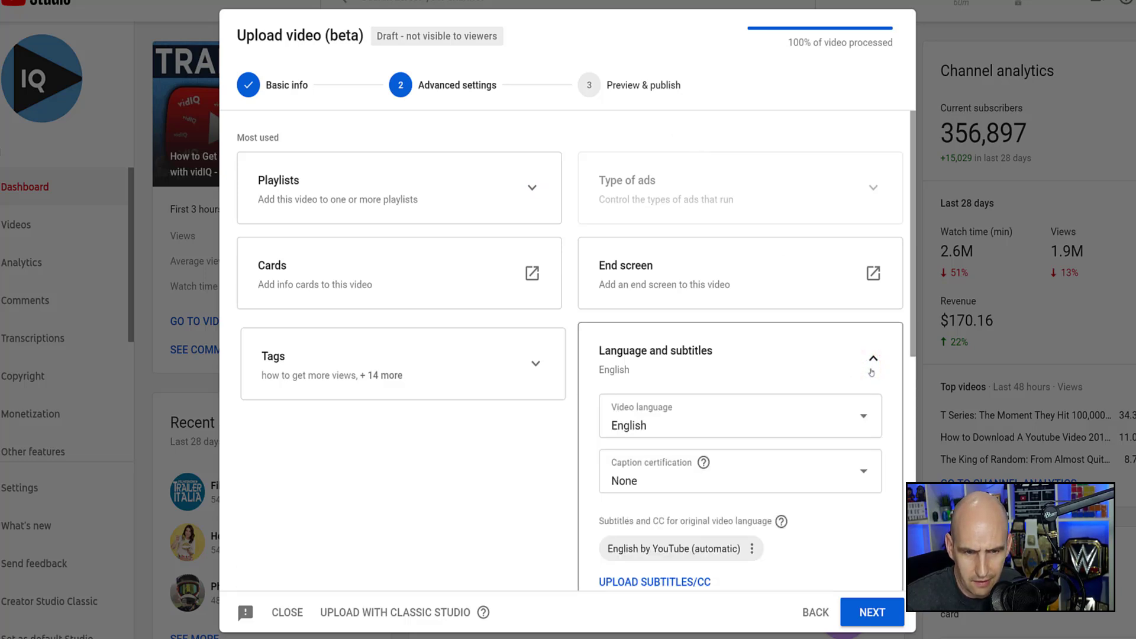
scroll(829, 426, "down", 2)
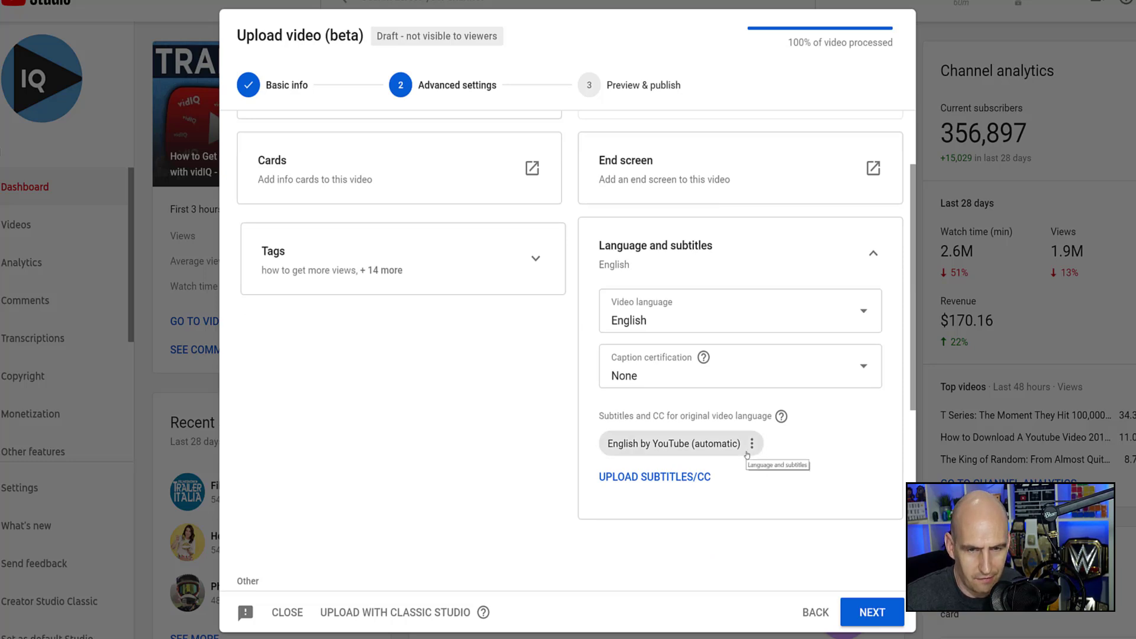
scroll(829, 385, "up", 2)
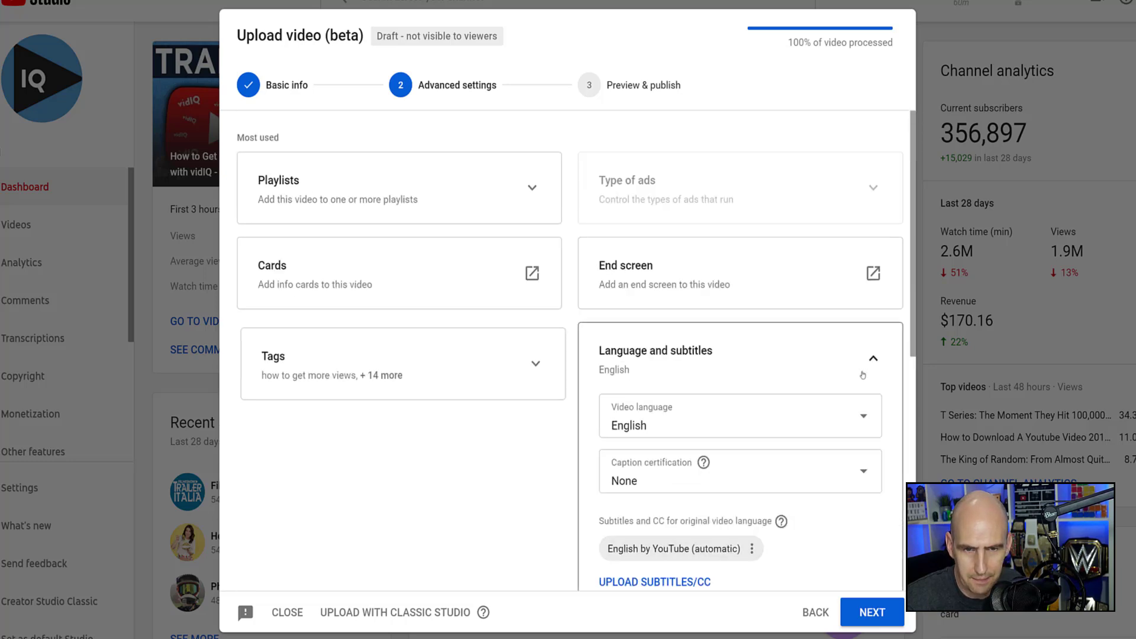
left_click(874, 357)
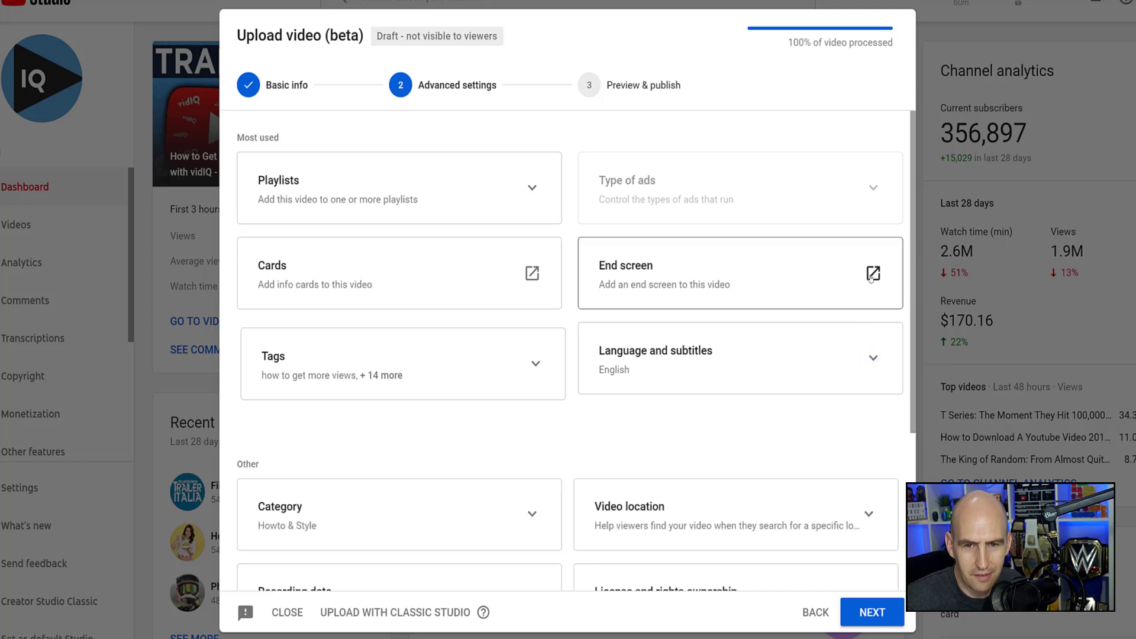
- Replace the default tags with youtube scam email, youtube scam emails, youtube phishing, youtube phishing email, email scams, phishing scams and phishing email
left_click(531, 274)
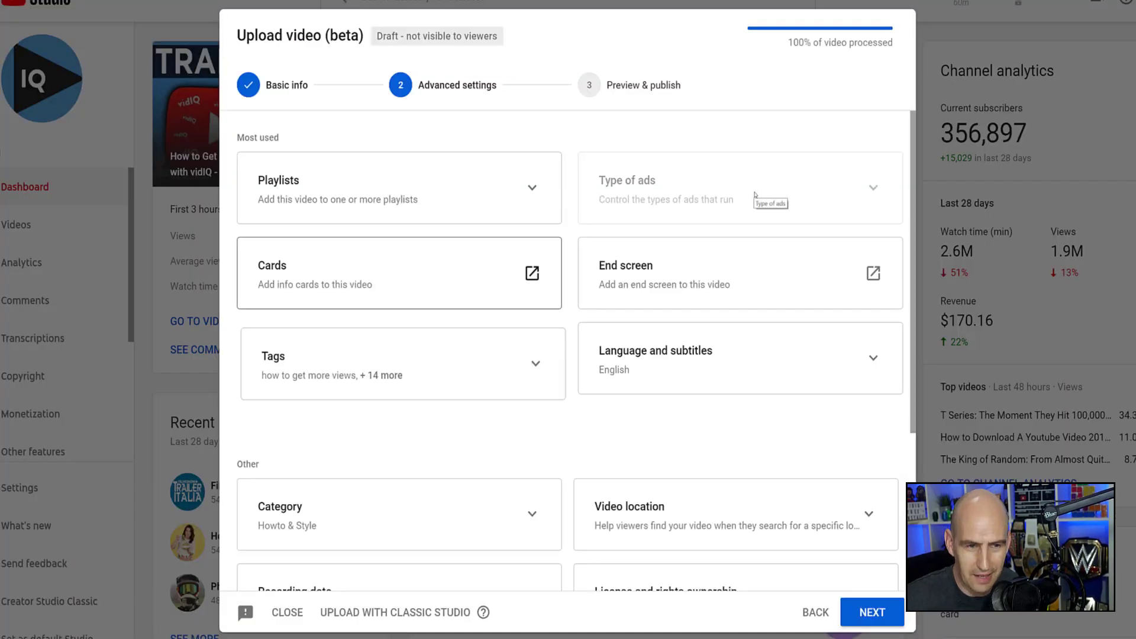
left_click(543, 362)
scroll(541, 355, "up", 4)
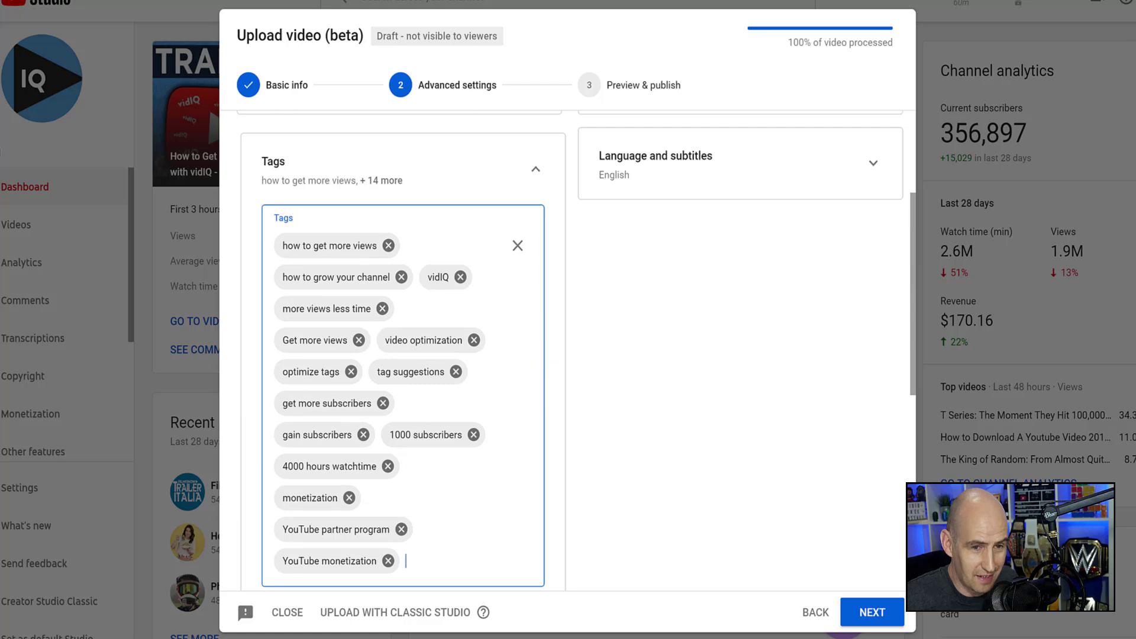
left_click(518, 245)
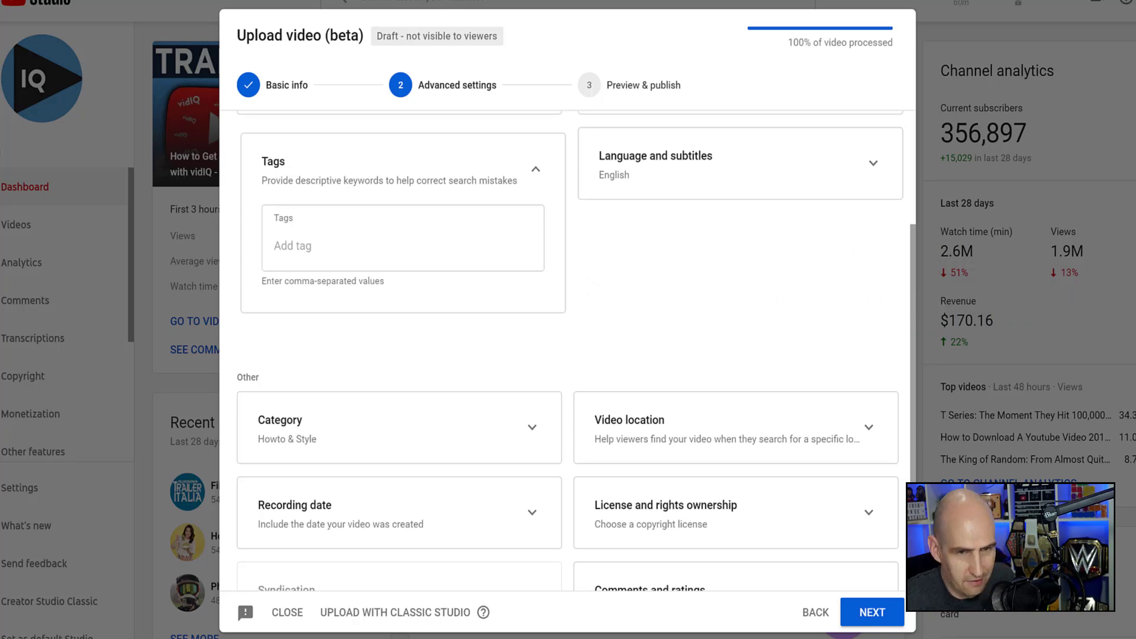
left_click(434, 241)
type("youtube scam email, youtube scam emails, youtube phishing, youtube phishing email, email scams, phishing scams, phishing email")
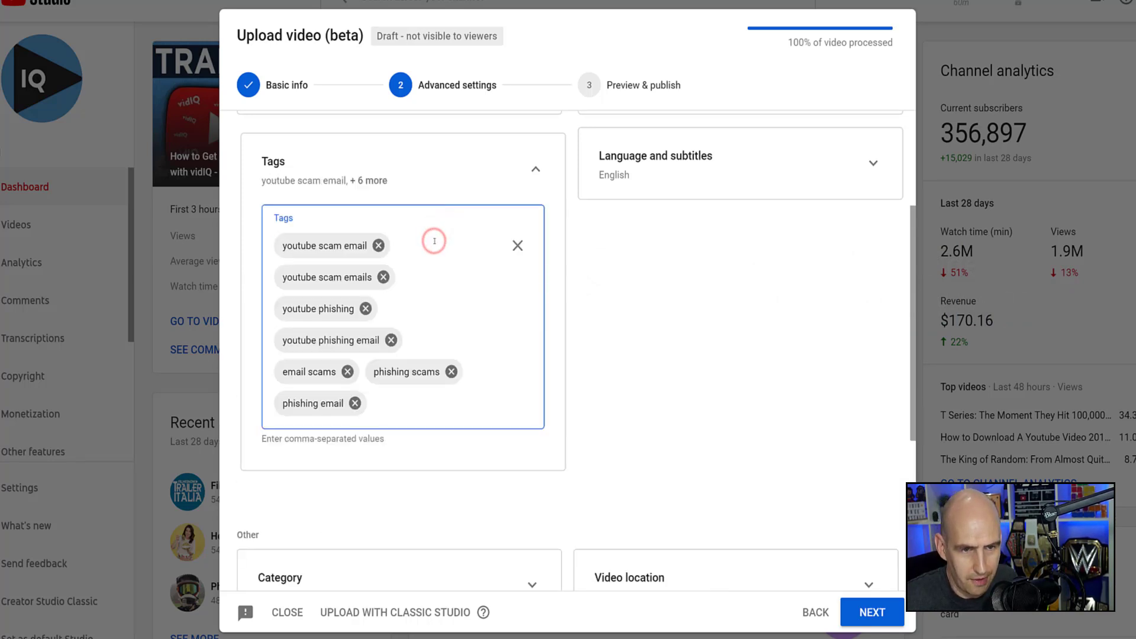
scroll(458, 311, "up", 3)
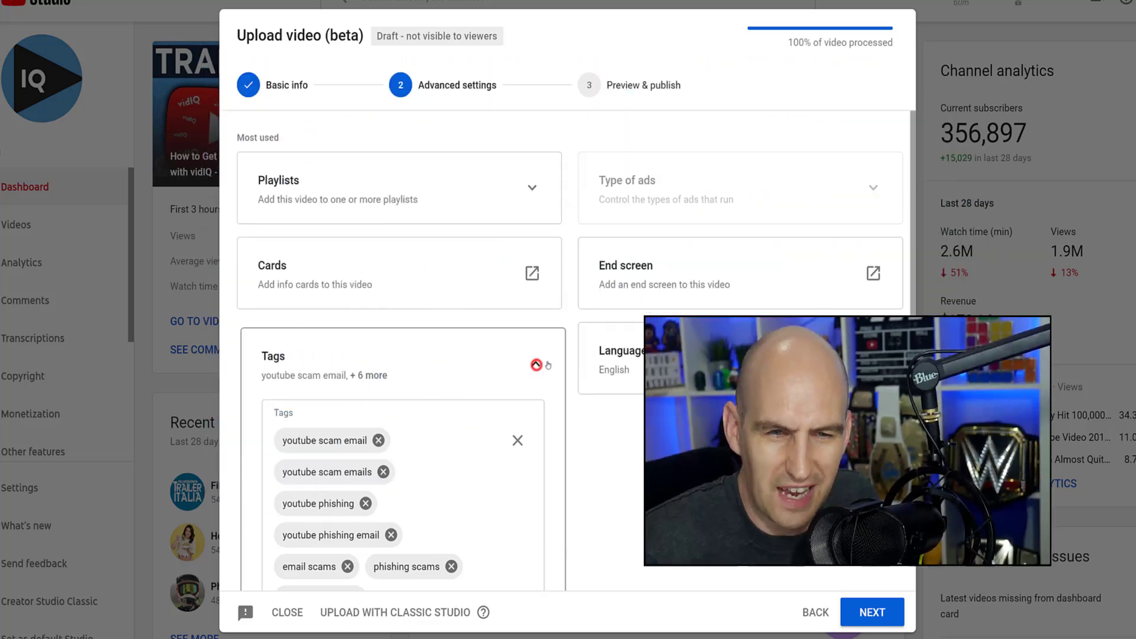
left_click(612, 370)
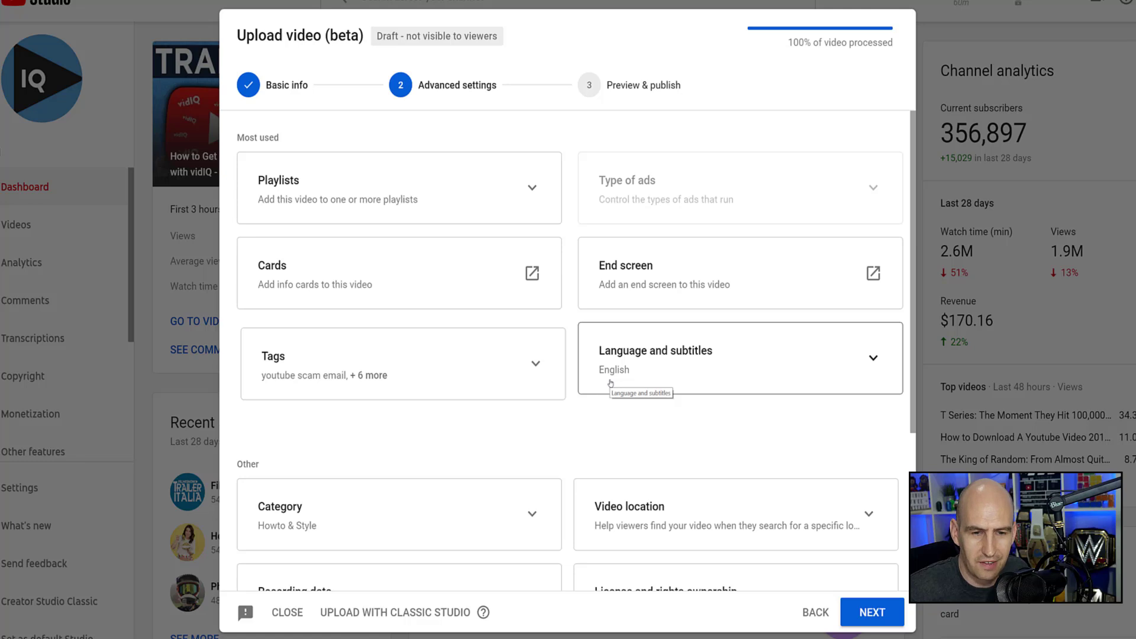
- Look through the available video categories in the other advanced settings without changing the selection
scroll(612, 383, "down", 4)
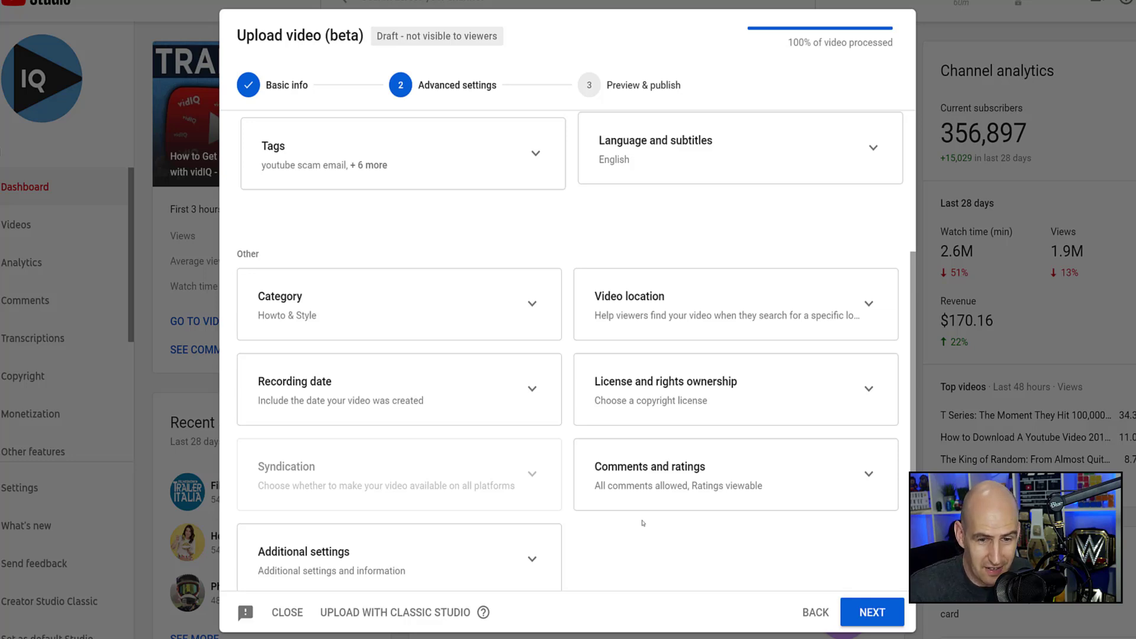
scroll(643, 524, "down", 1)
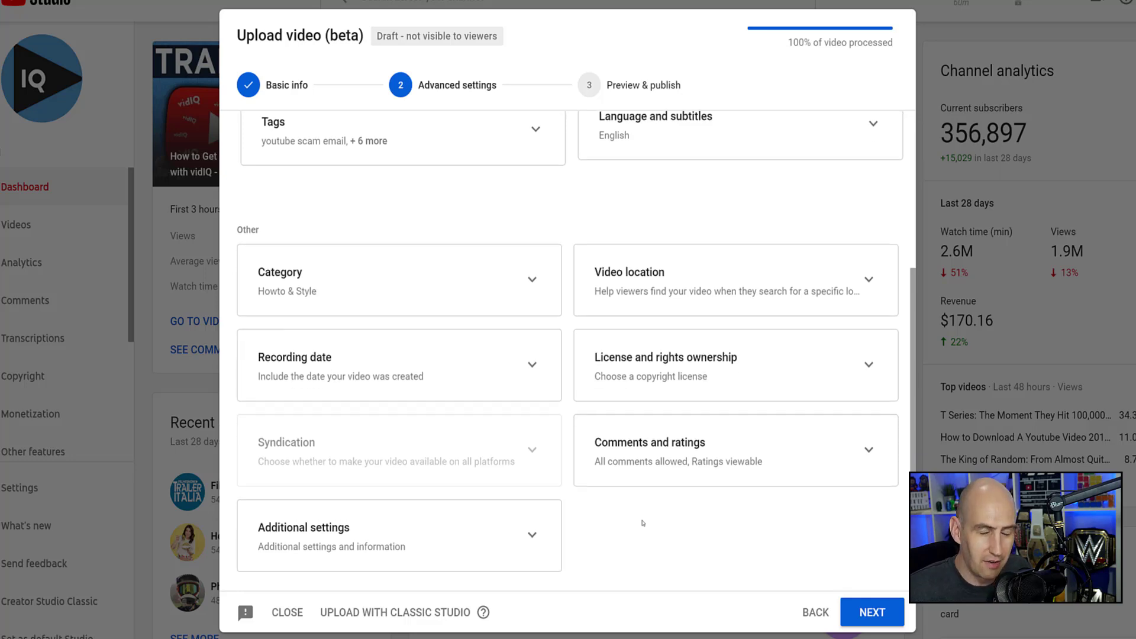
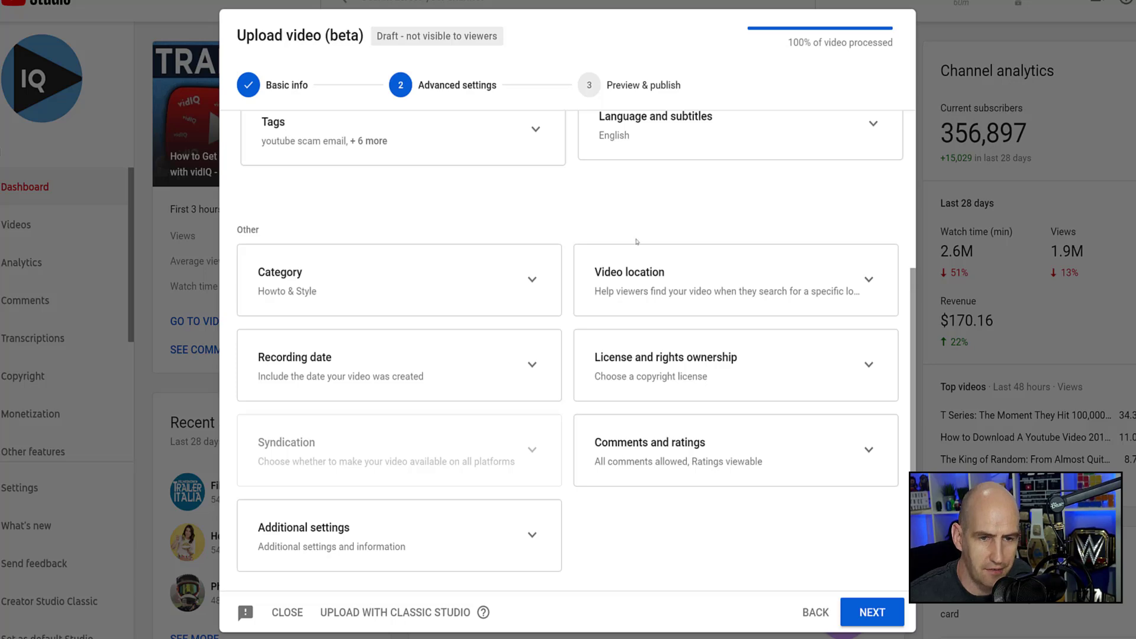
left_click(510, 267)
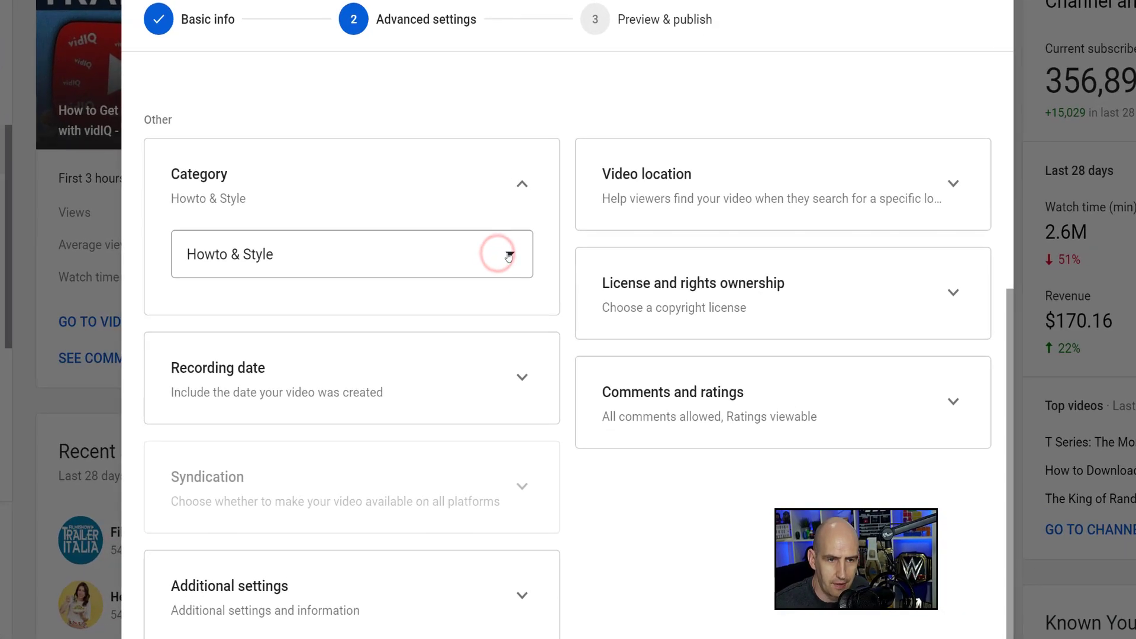
left_click(509, 255)
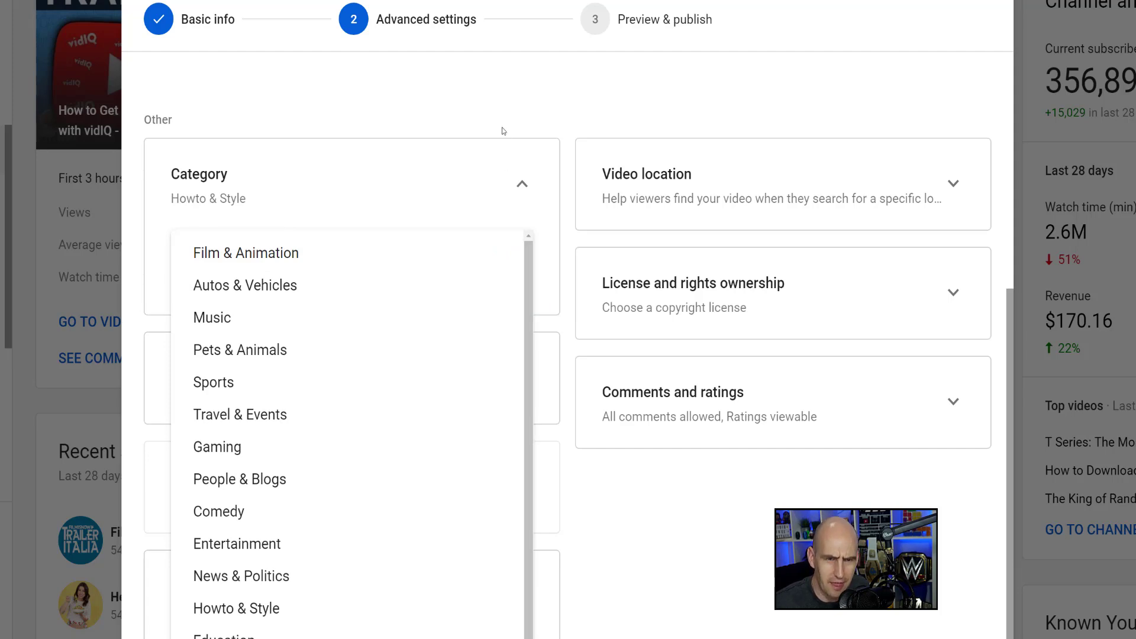
left_click(499, 107)
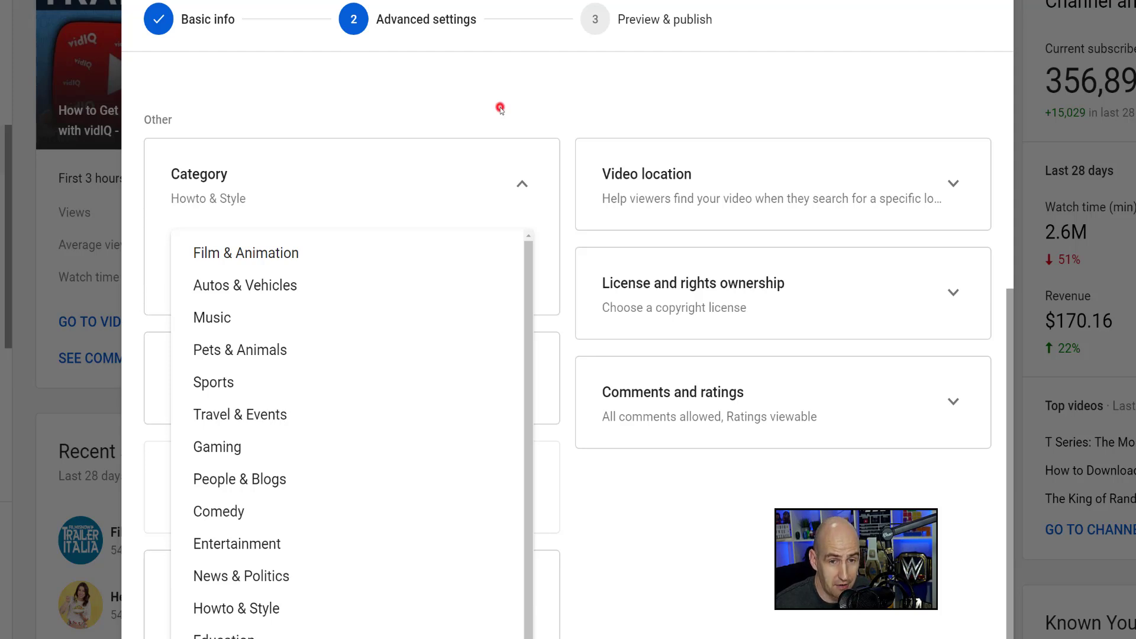
- Check the video location and recording date settings, collapsing each section without entering a value
left_click(955, 188)
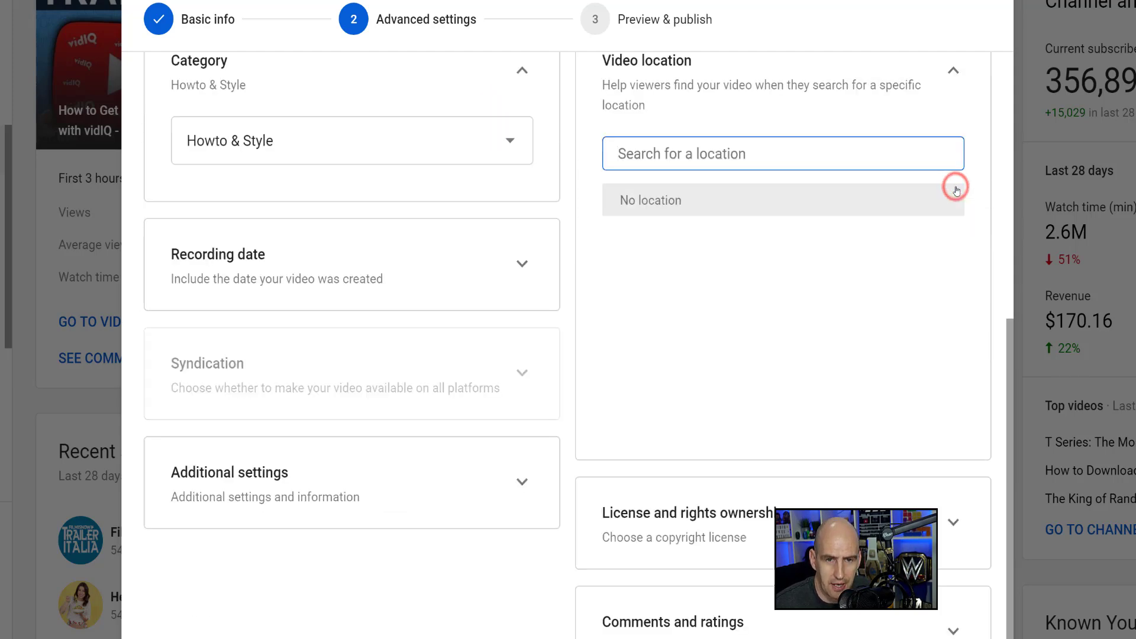
scroll(900, 212, "up", 2)
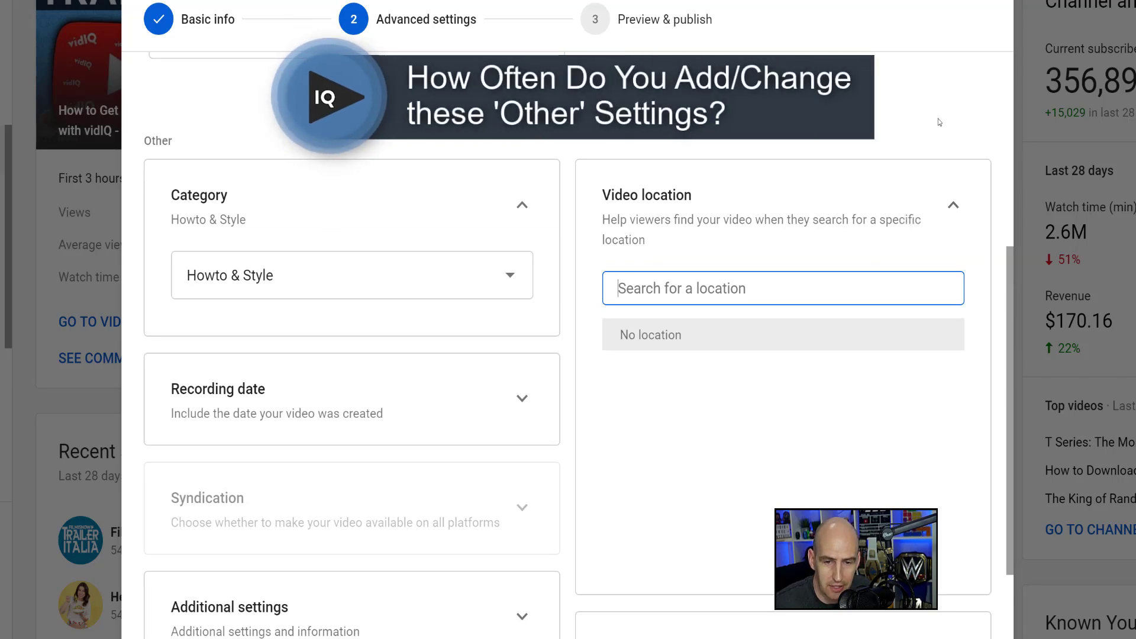
left_click(935, 145)
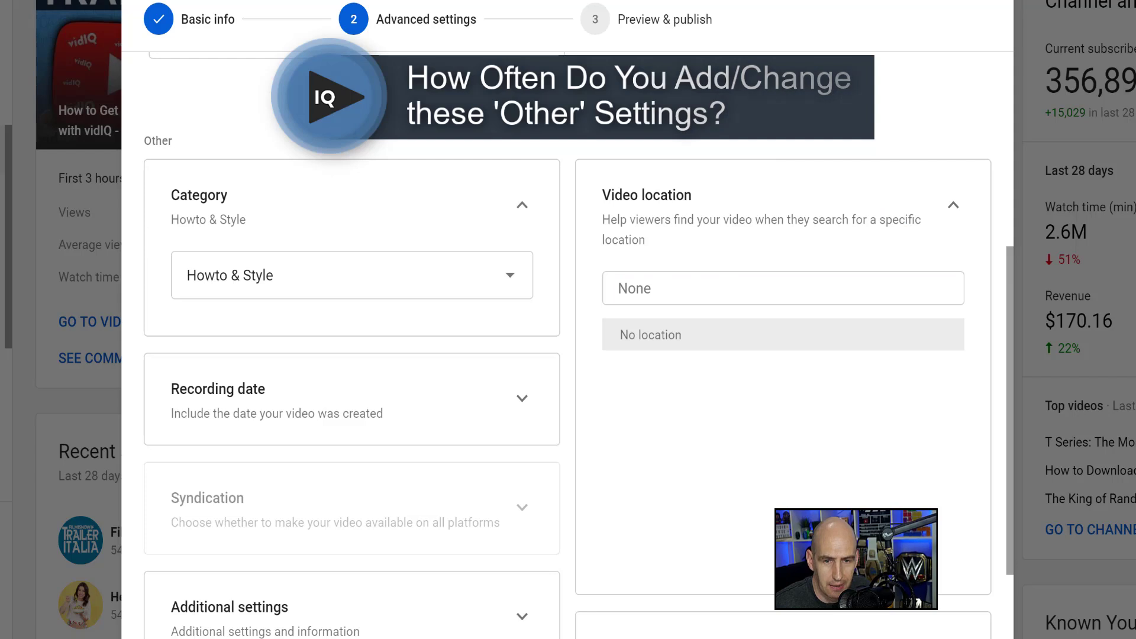
left_click(953, 204)
left_click(522, 399)
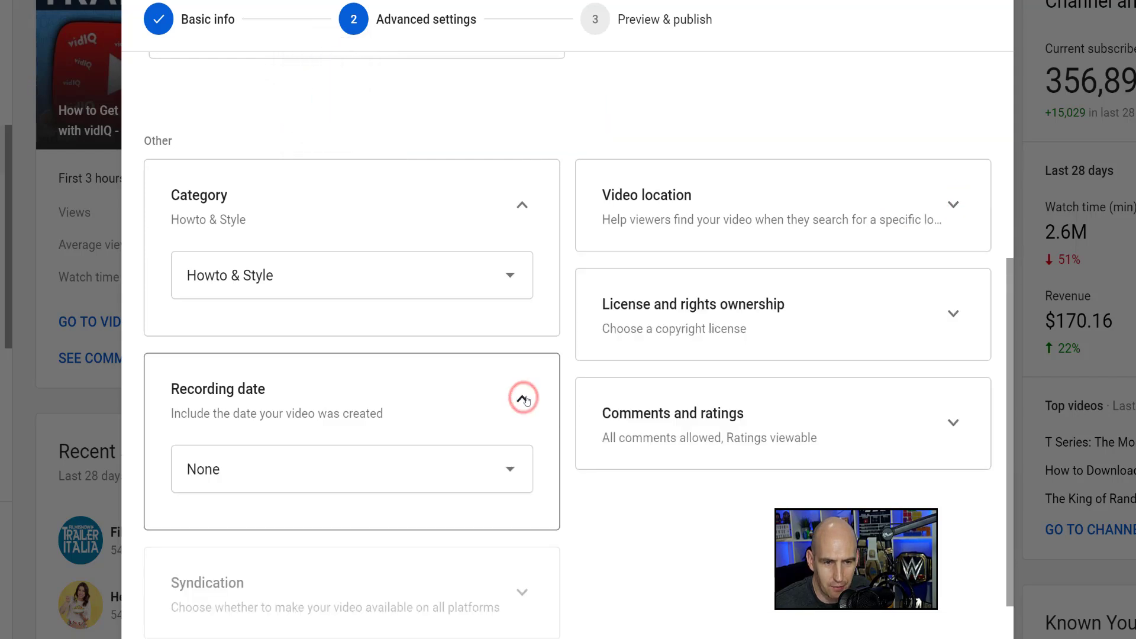
left_click(522, 399)
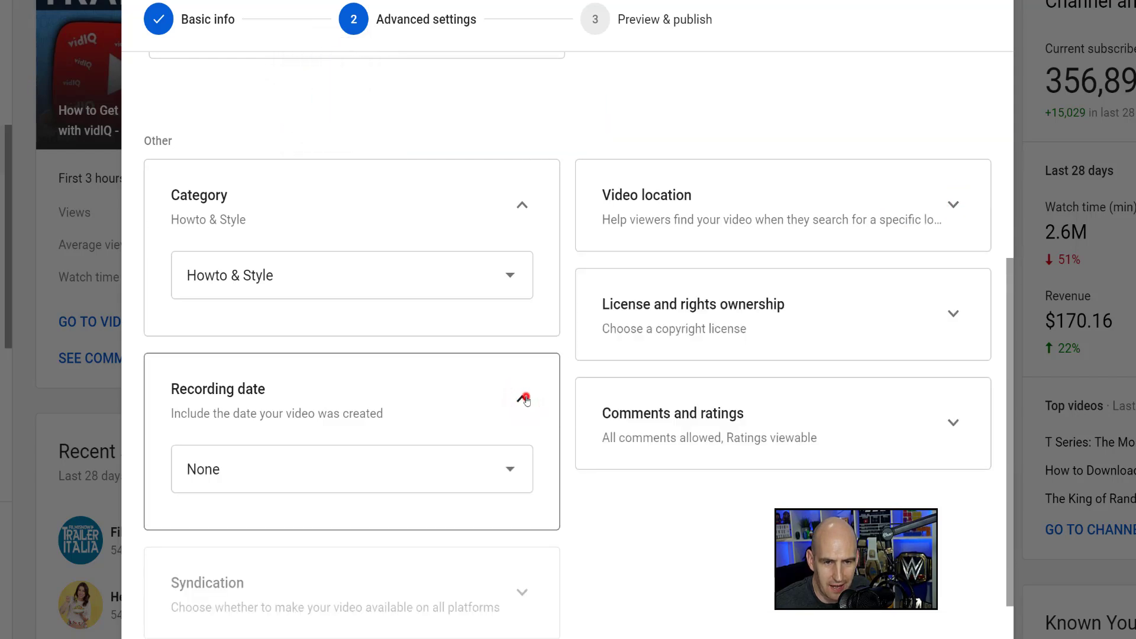
- Review the copyright license options under license and rights ownership and leave the selection as it is
left_click(957, 315)
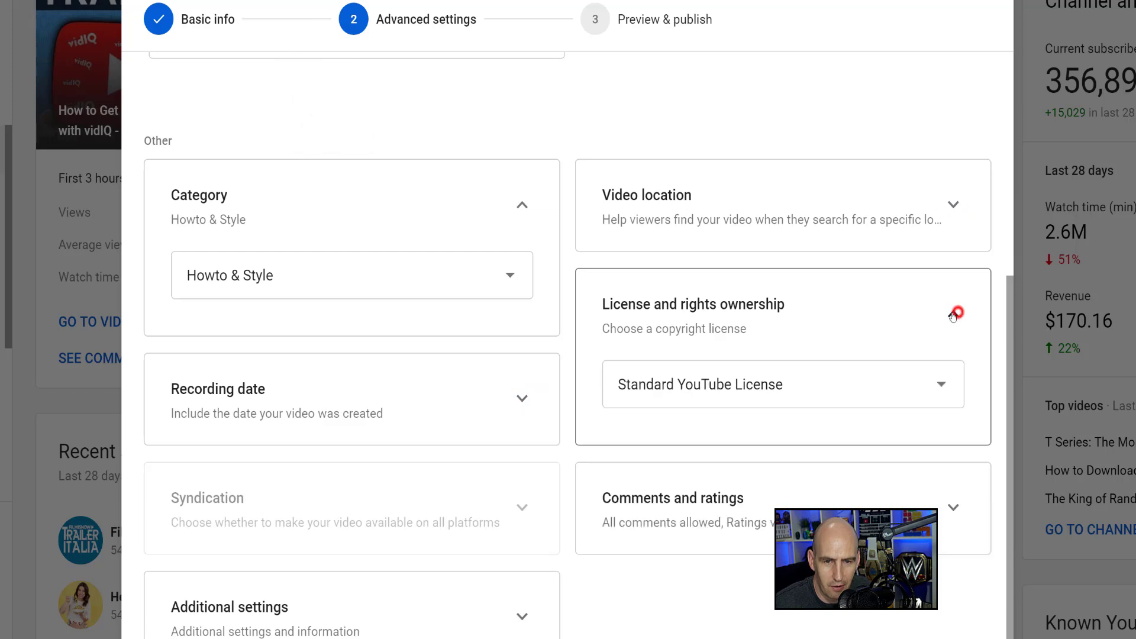
left_click(947, 383)
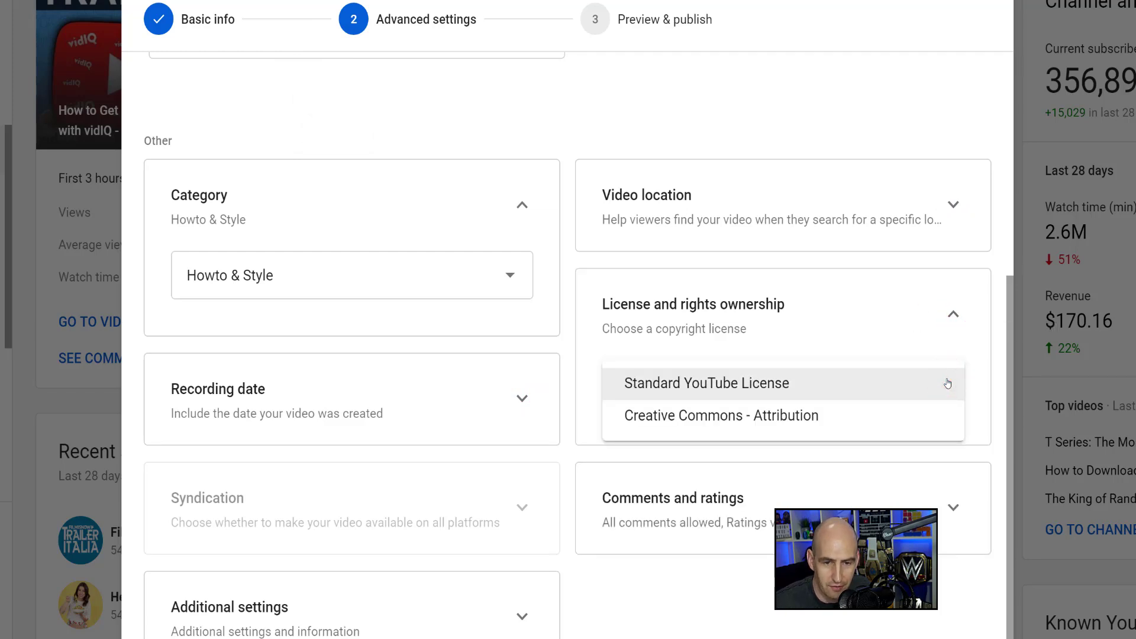
left_click(759, 124)
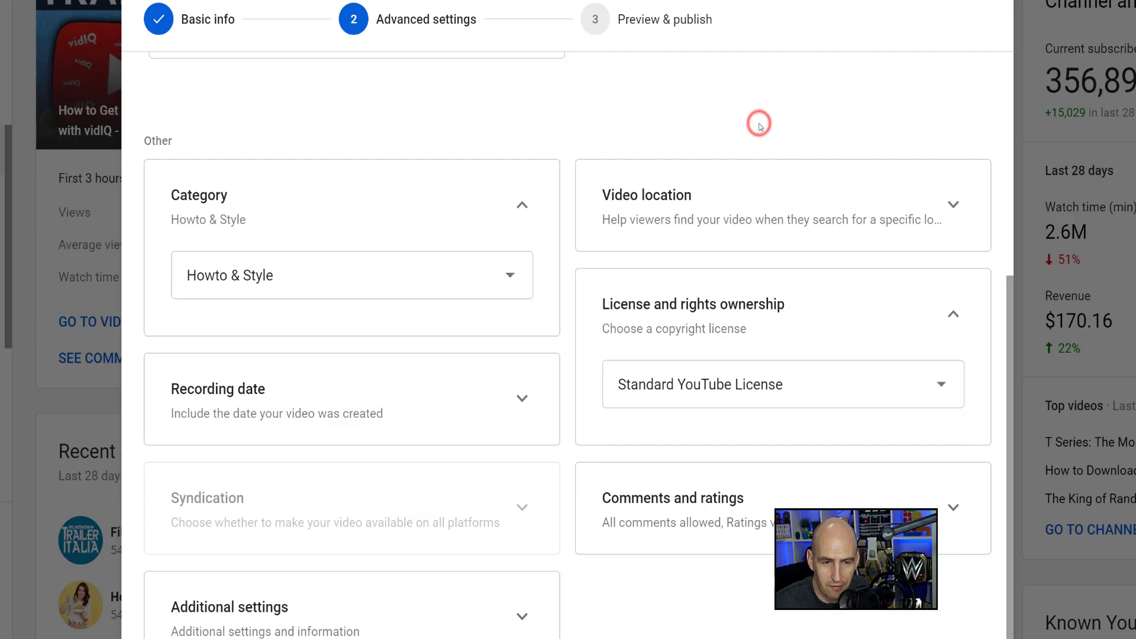
- Review the comments and ratings settings, including the choices for allowing comments or holding them for review
scroll(743, 591, "down", 1)
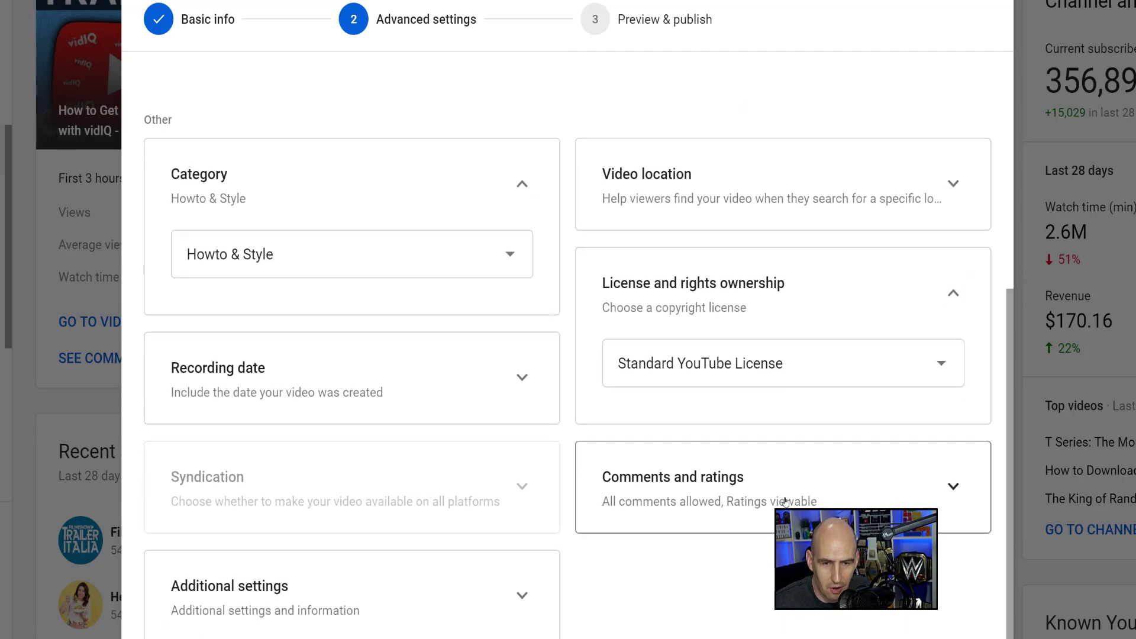
left_click(793, 494)
scroll(830, 515, "down", 2)
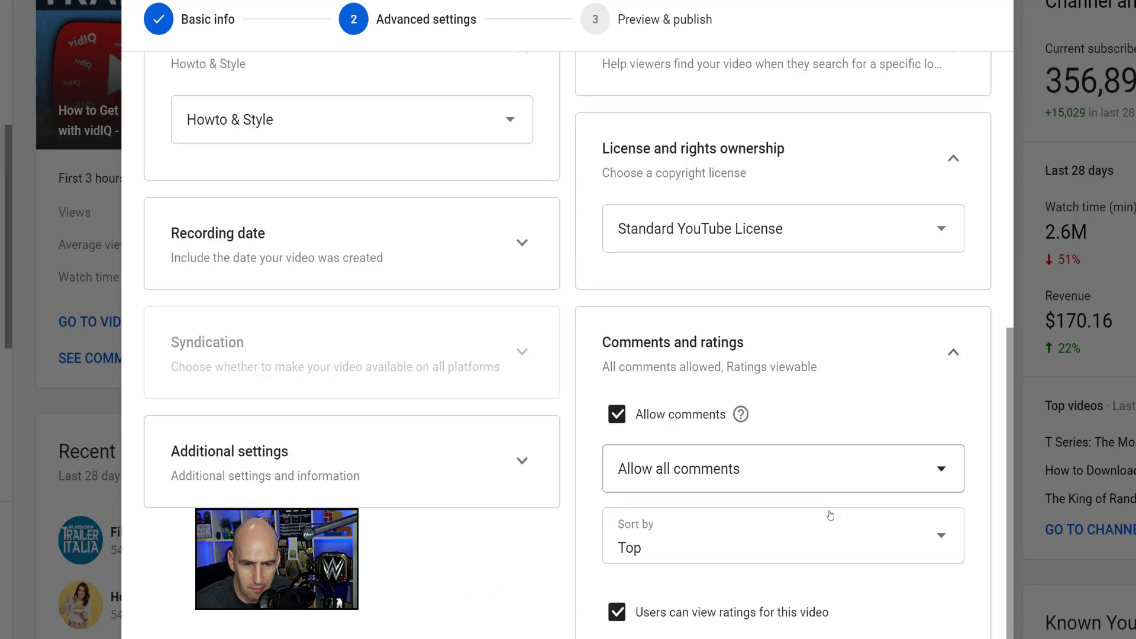
scroll(830, 515, "down", 1)
left_click(828, 460)
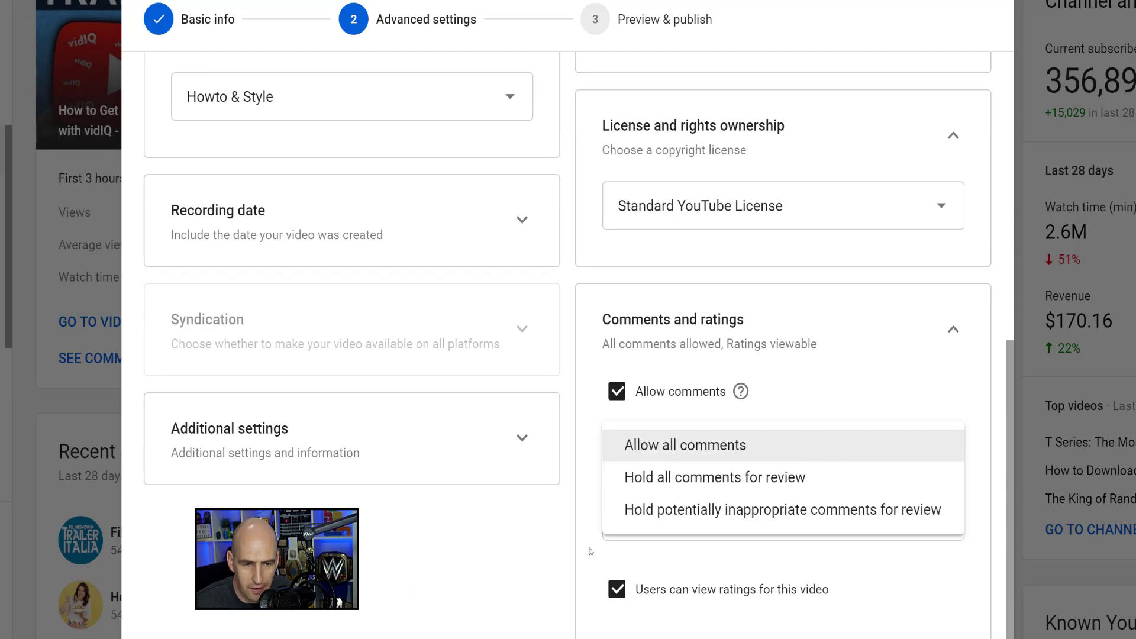
left_click(562, 565)
- Expand the additional settings and look over the full set of advanced settings once more
left_click(522, 437)
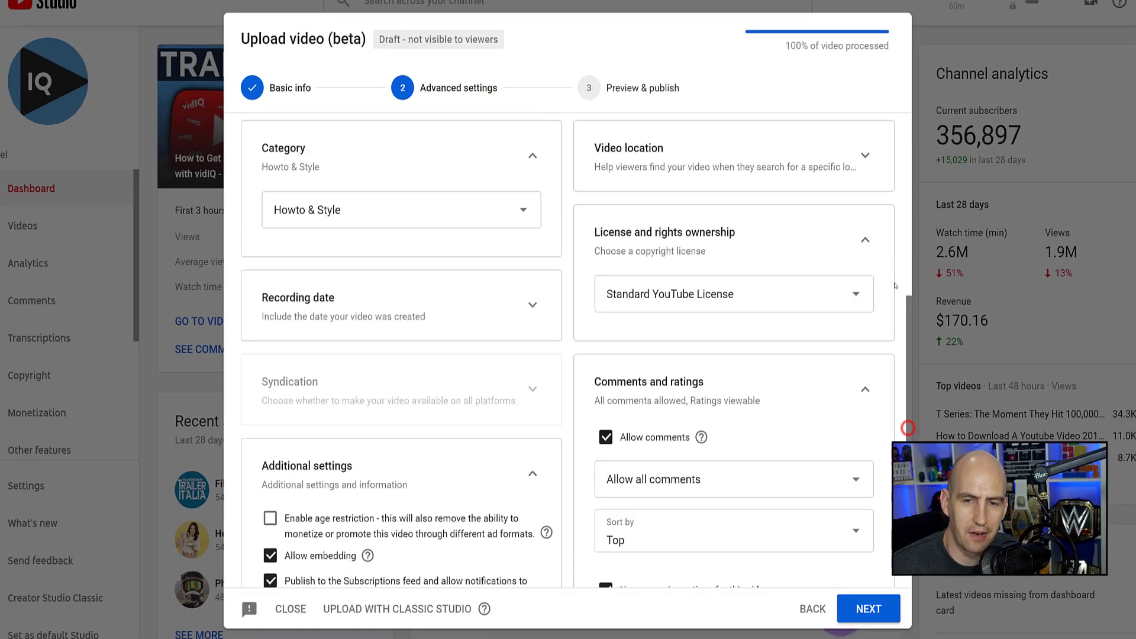
left_click_drag(907, 427, 906, 105)
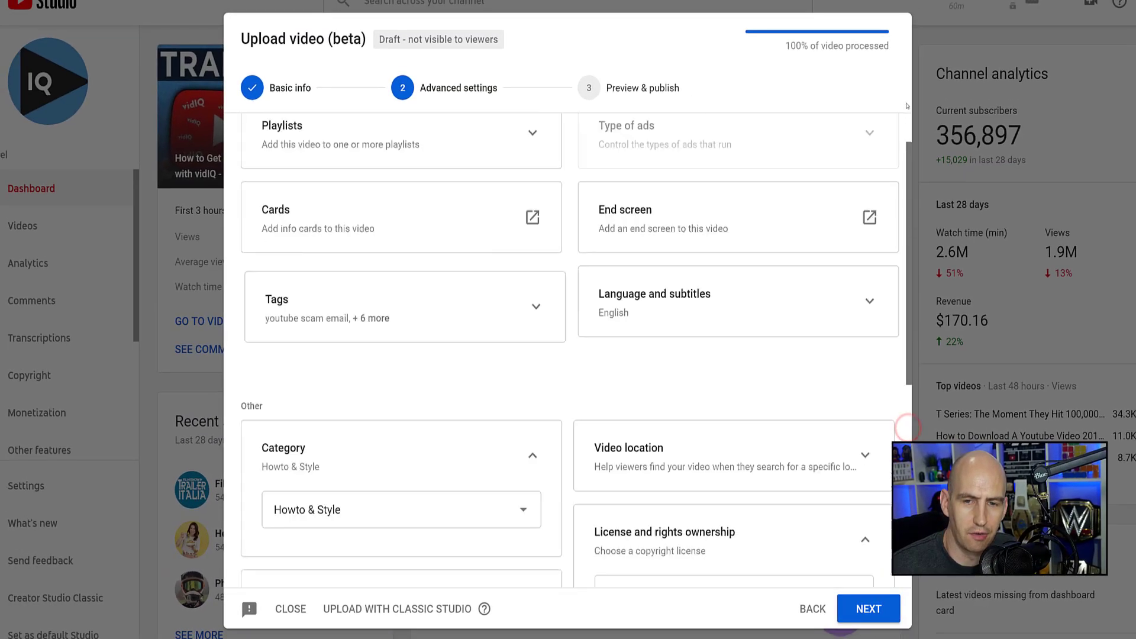
scroll(907, 105, "down", 5)
scroll(907, 105, "up", 6)
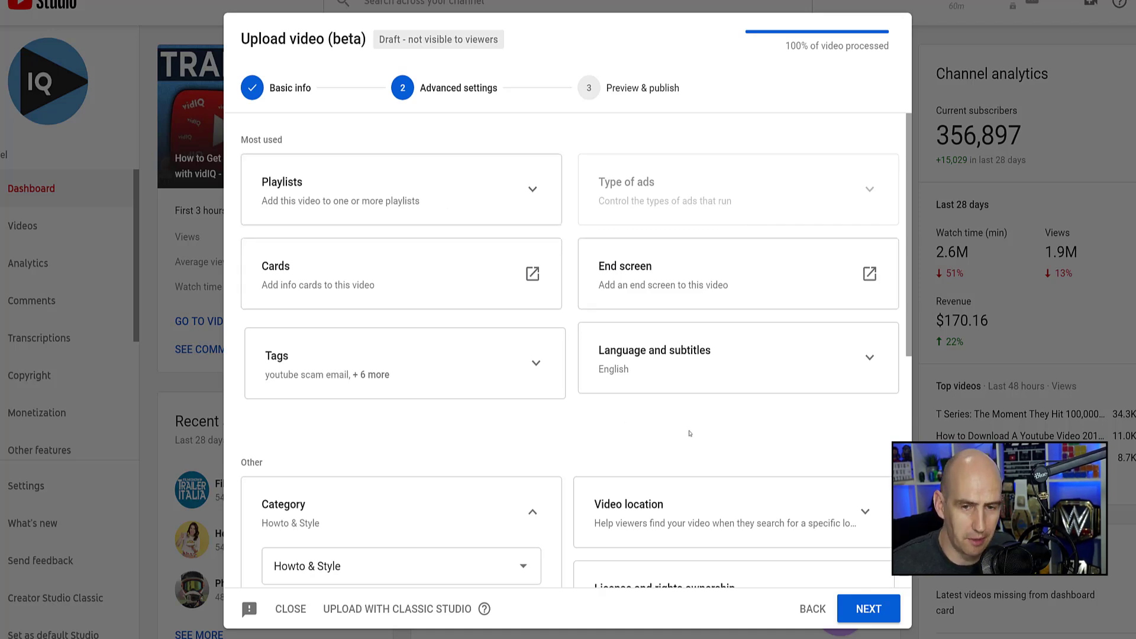
- Continue to the preview and publish stage, set the video's visibility to Private and finish the upload
left_click(871, 602)
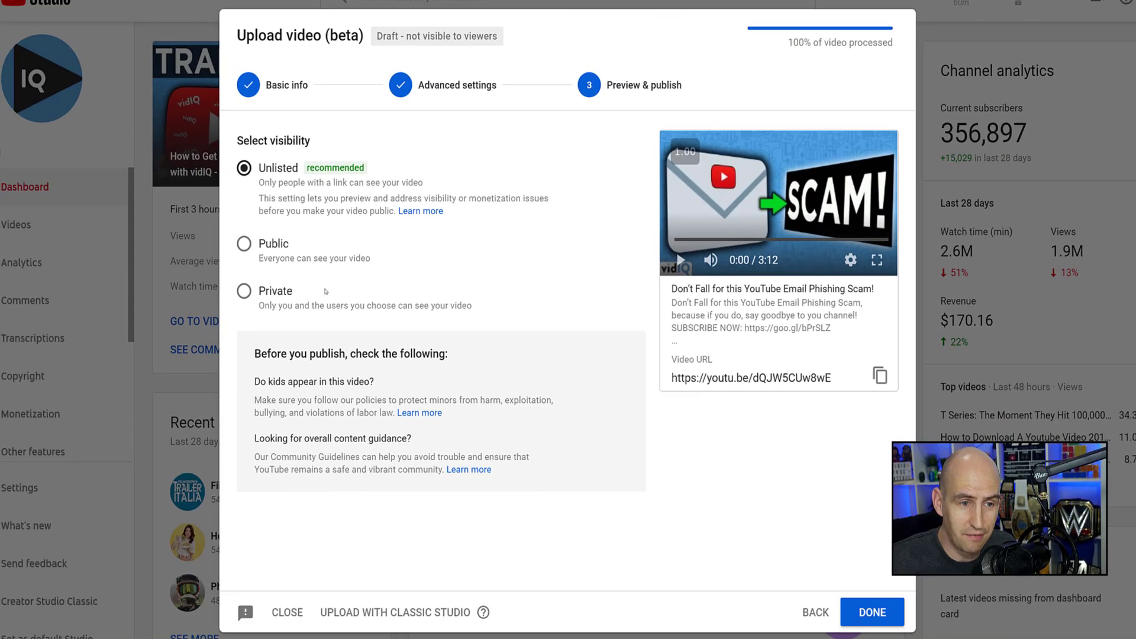
left_click(245, 292)
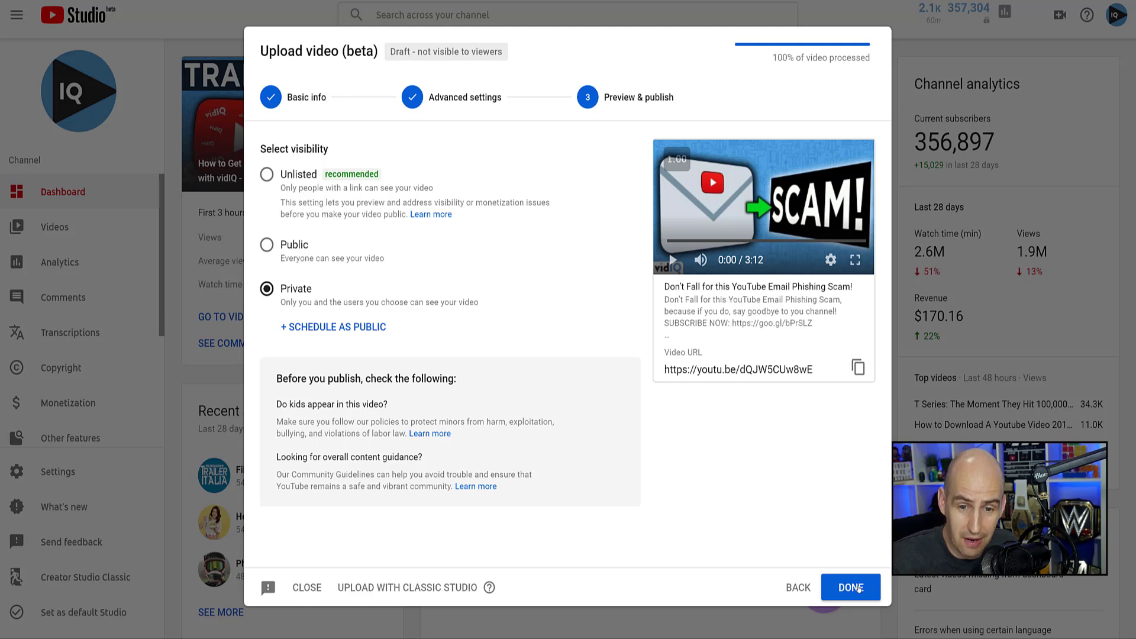
left_click(858, 587)
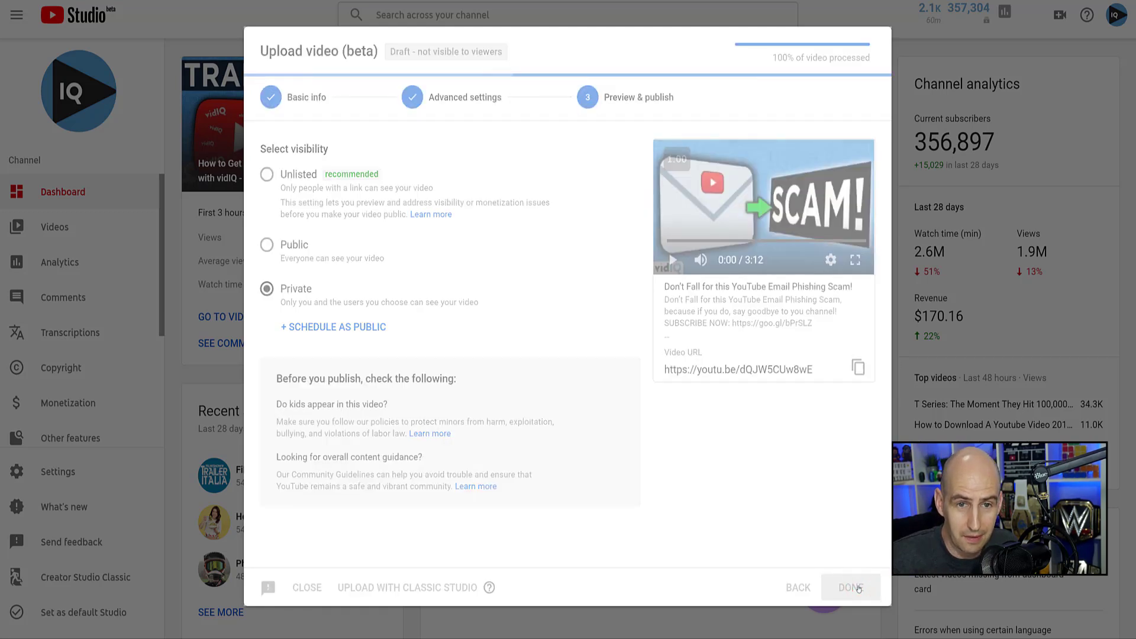